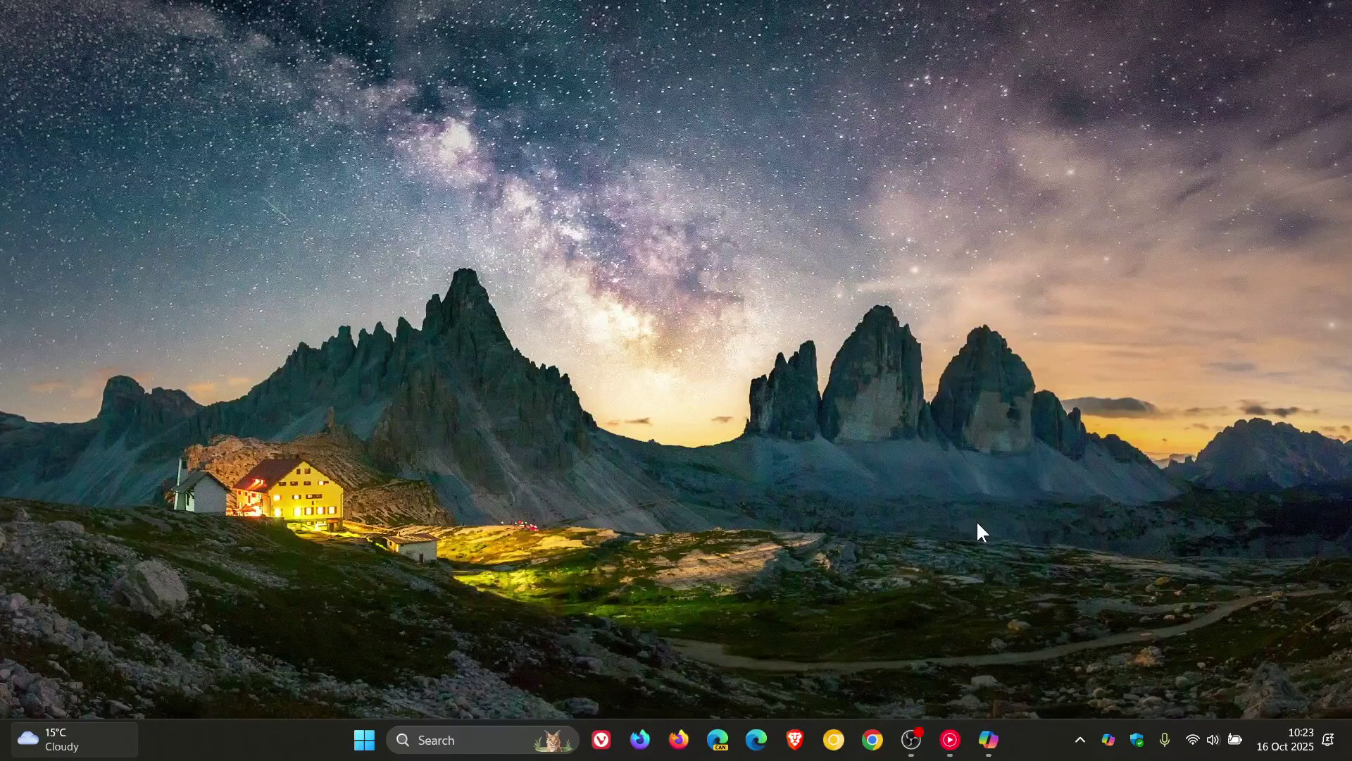
- Open Windows Settings to the Personalization > Text input page
click(364, 739)
click(860, 679)
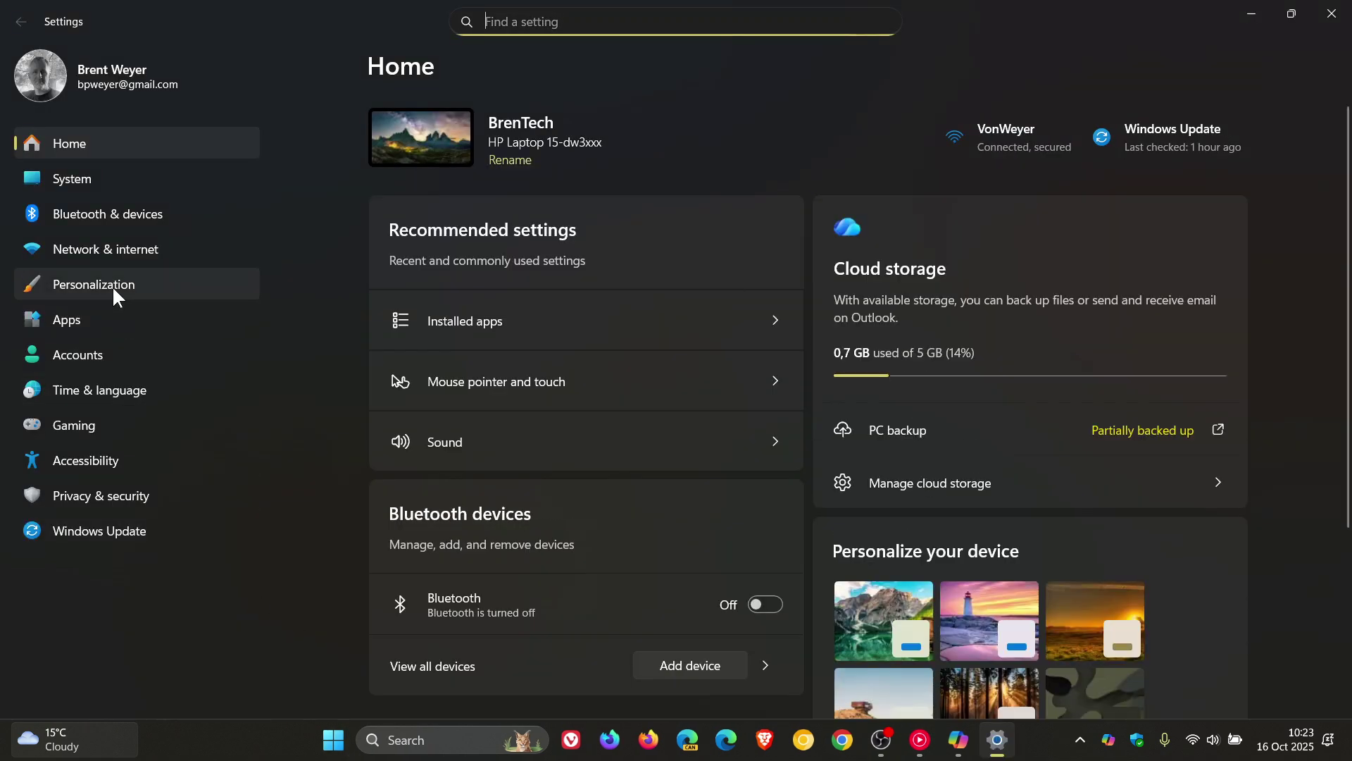
click(114, 288)
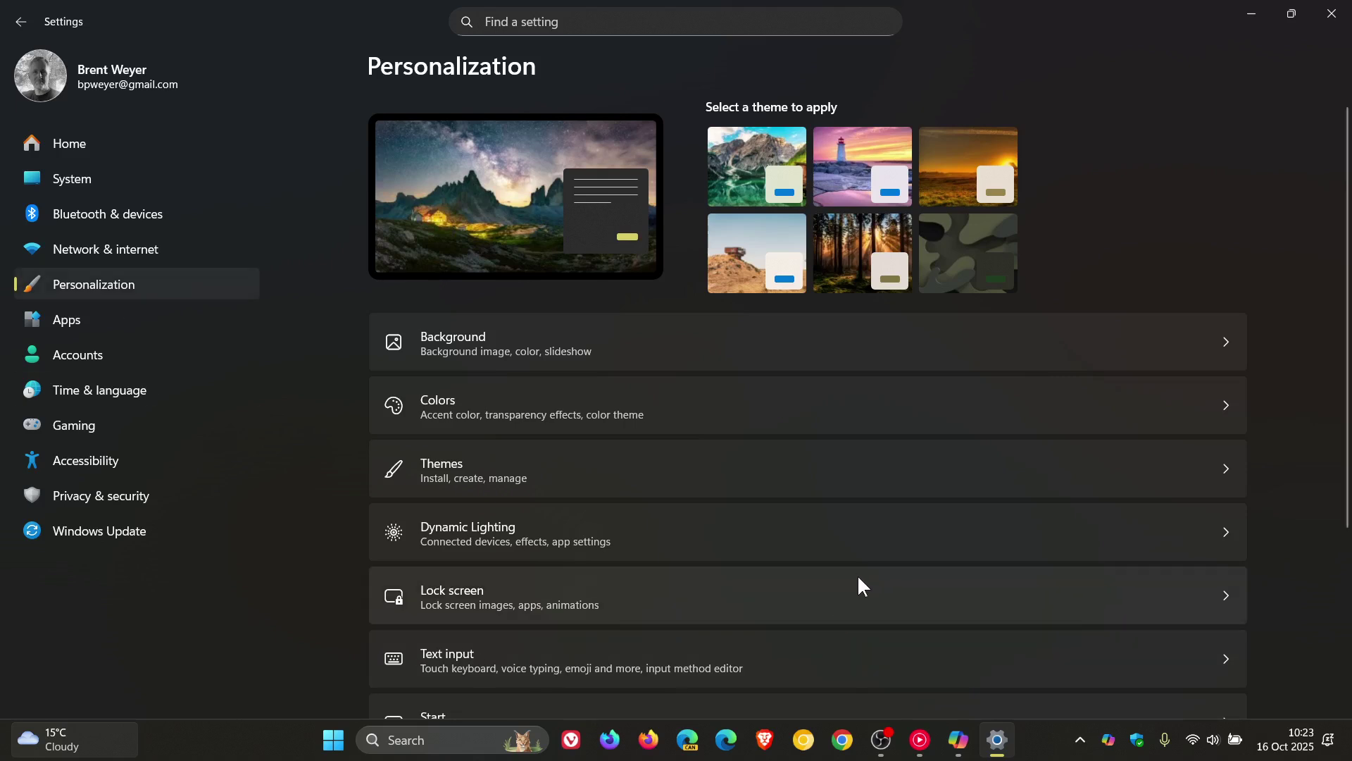
click(817, 662)
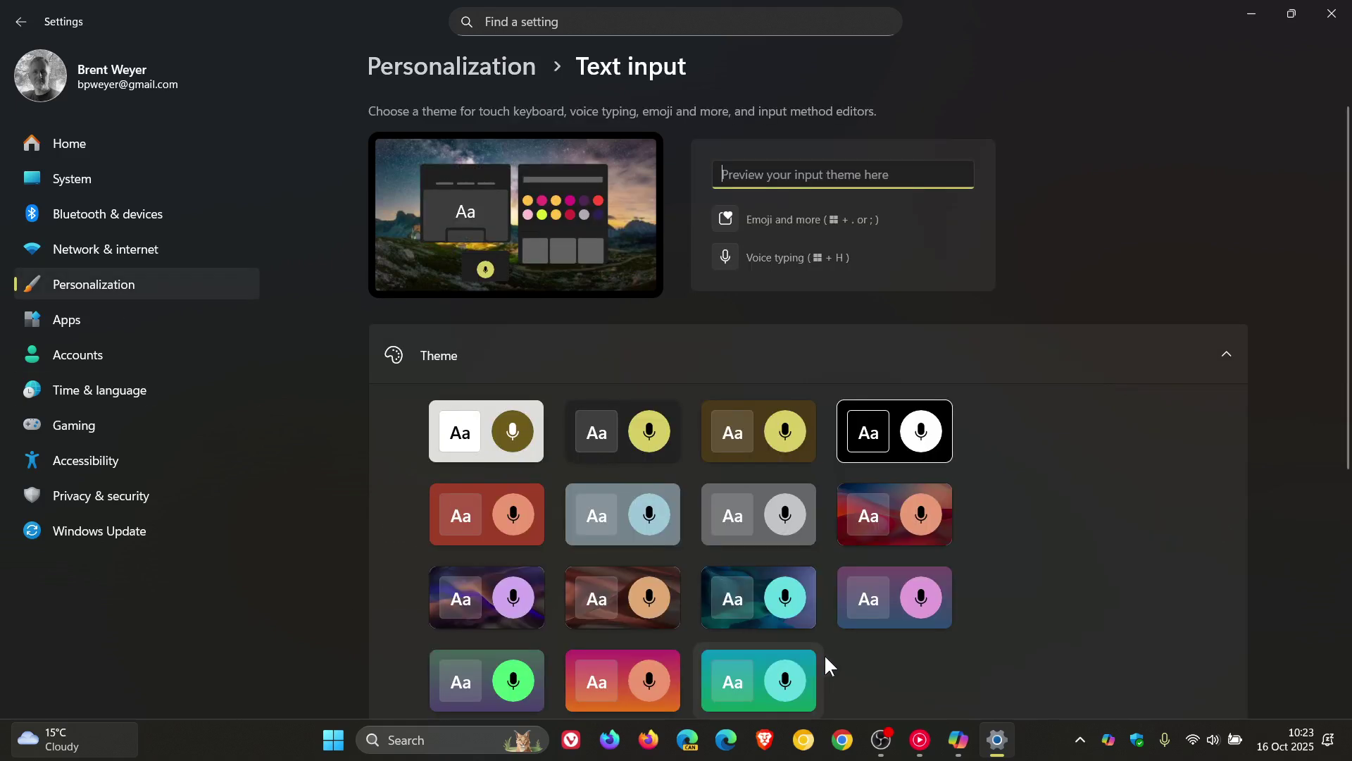
- Review the 'Customize Copilot key on keyboard' options, leaving it set to Copilot
scroll(1095, 306, down, 5)
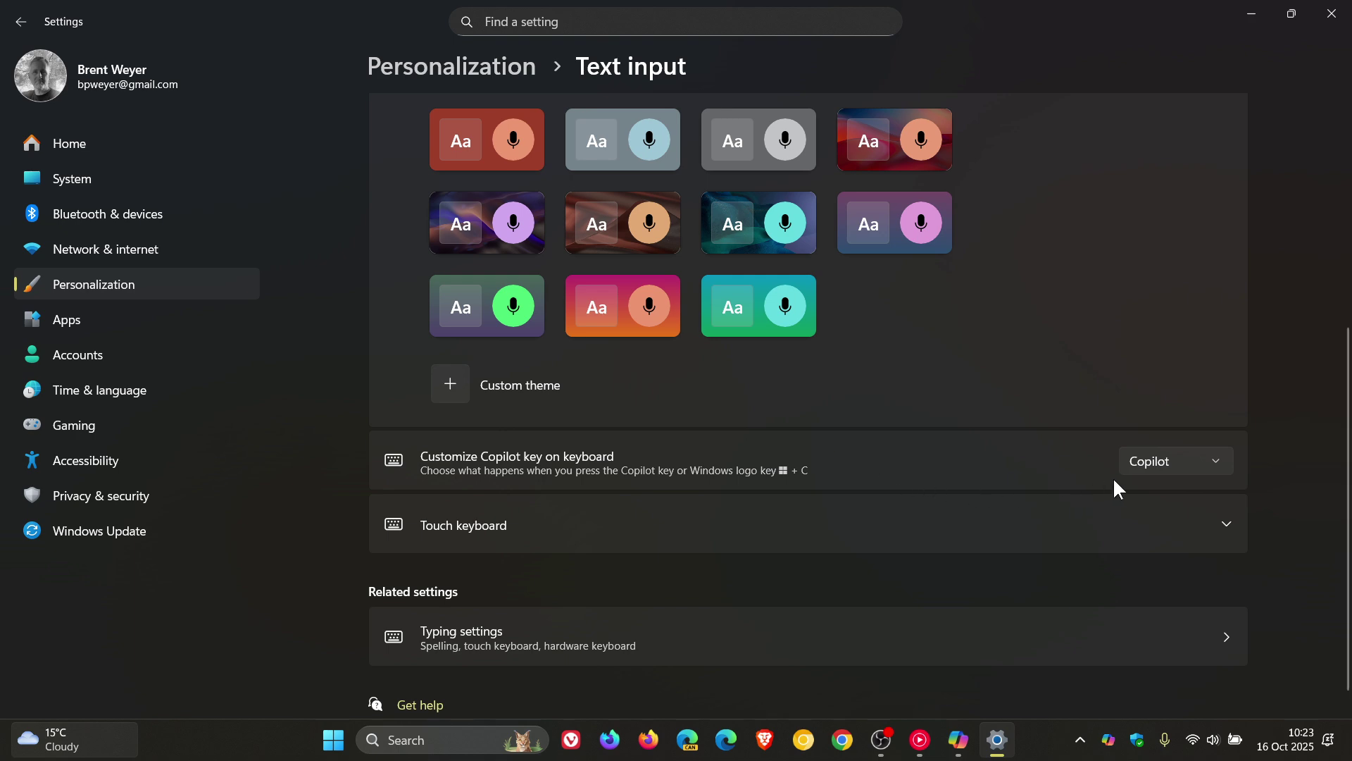
click(1139, 467)
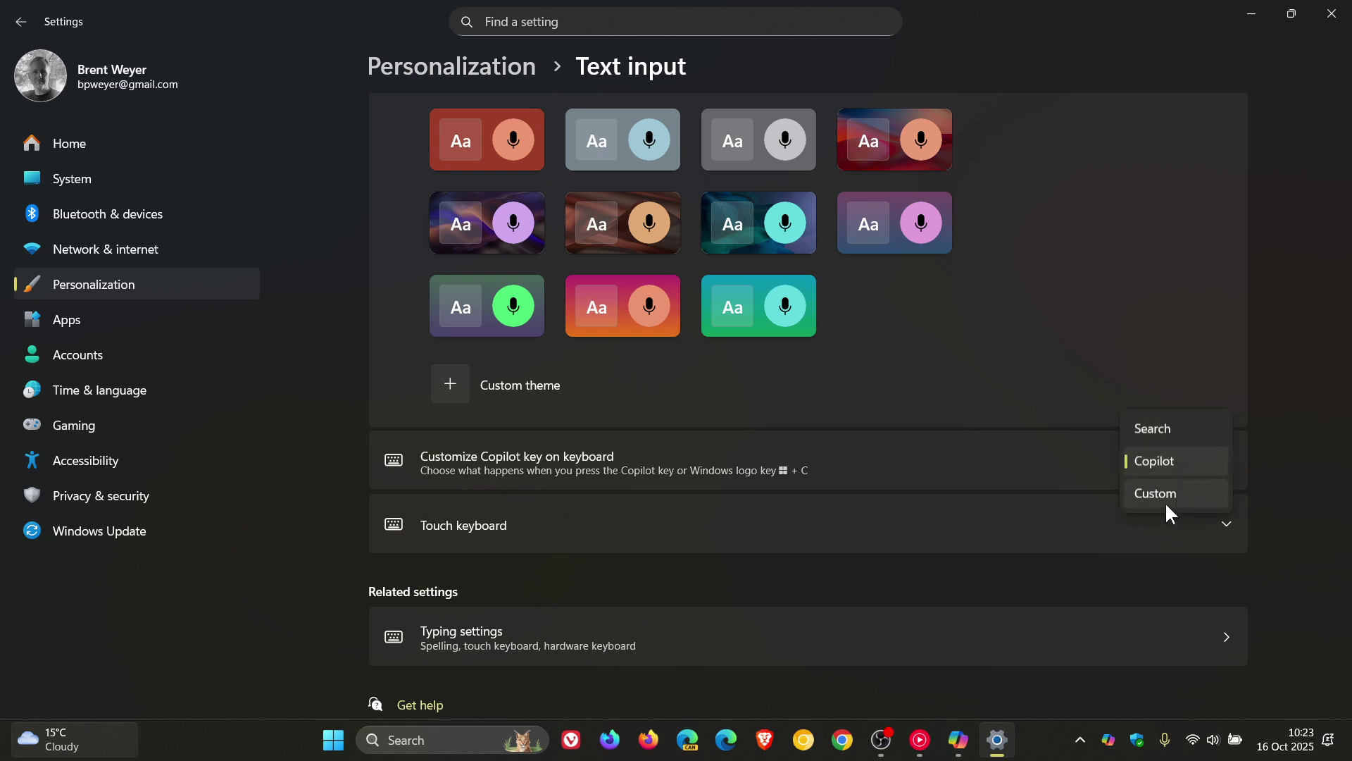
click(962, 377)
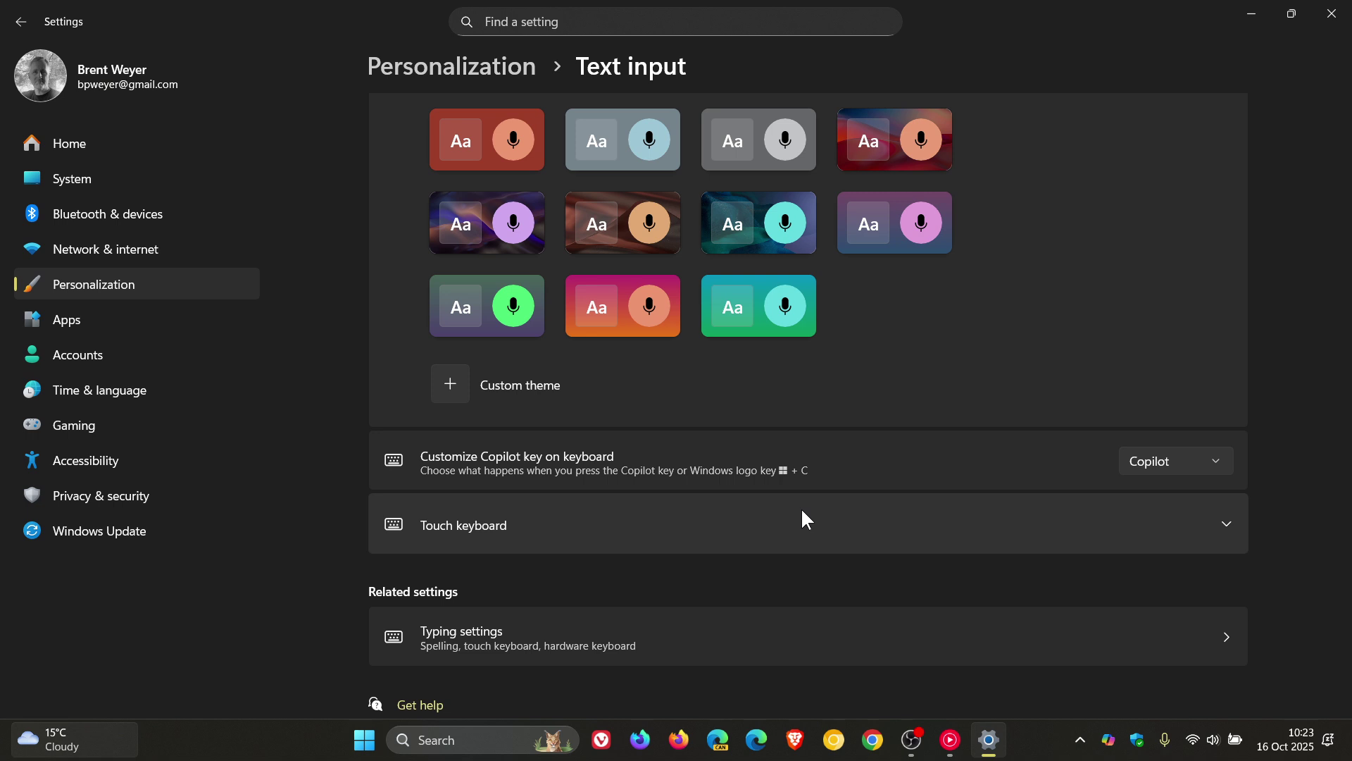
- Launch Copilot with Win+C, minimise Copilot and Settings, then restore Copilot from the taskbar
key(super+c)
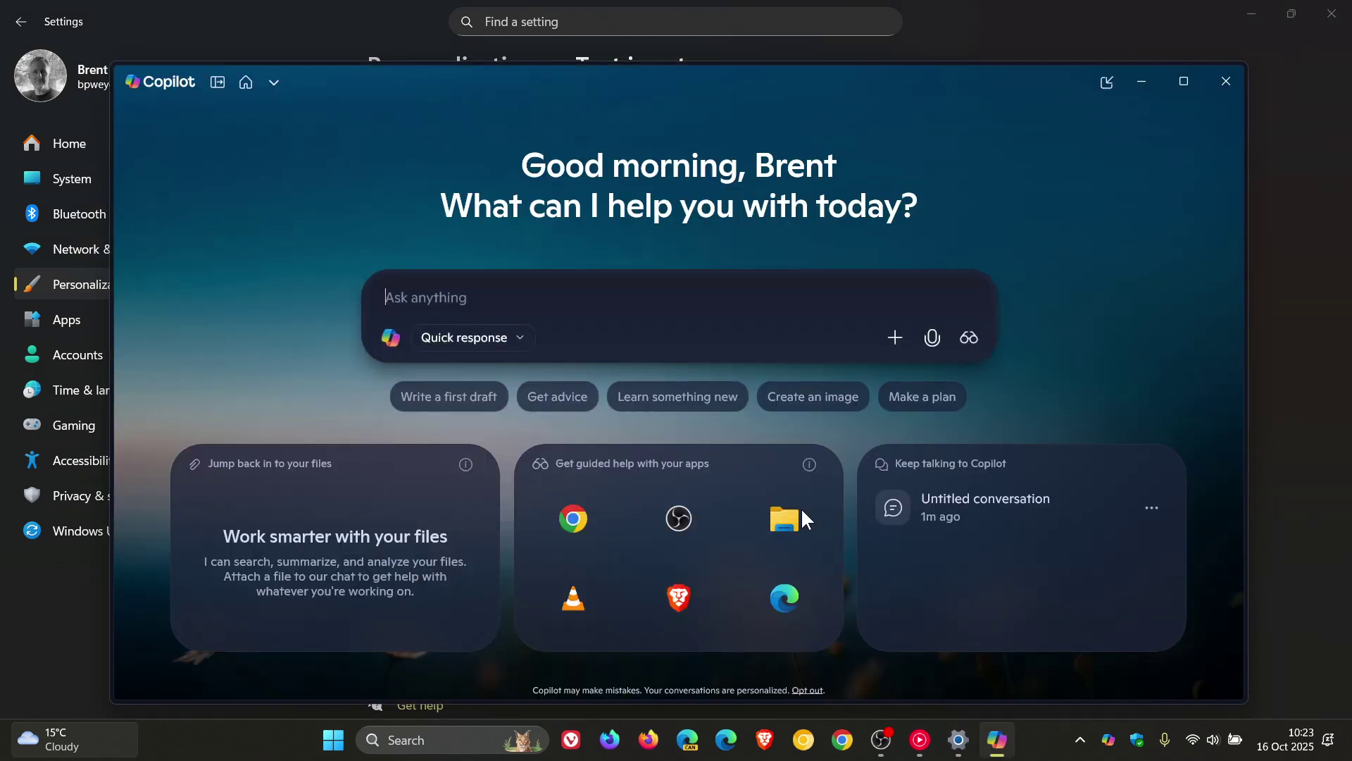
click(1143, 82)
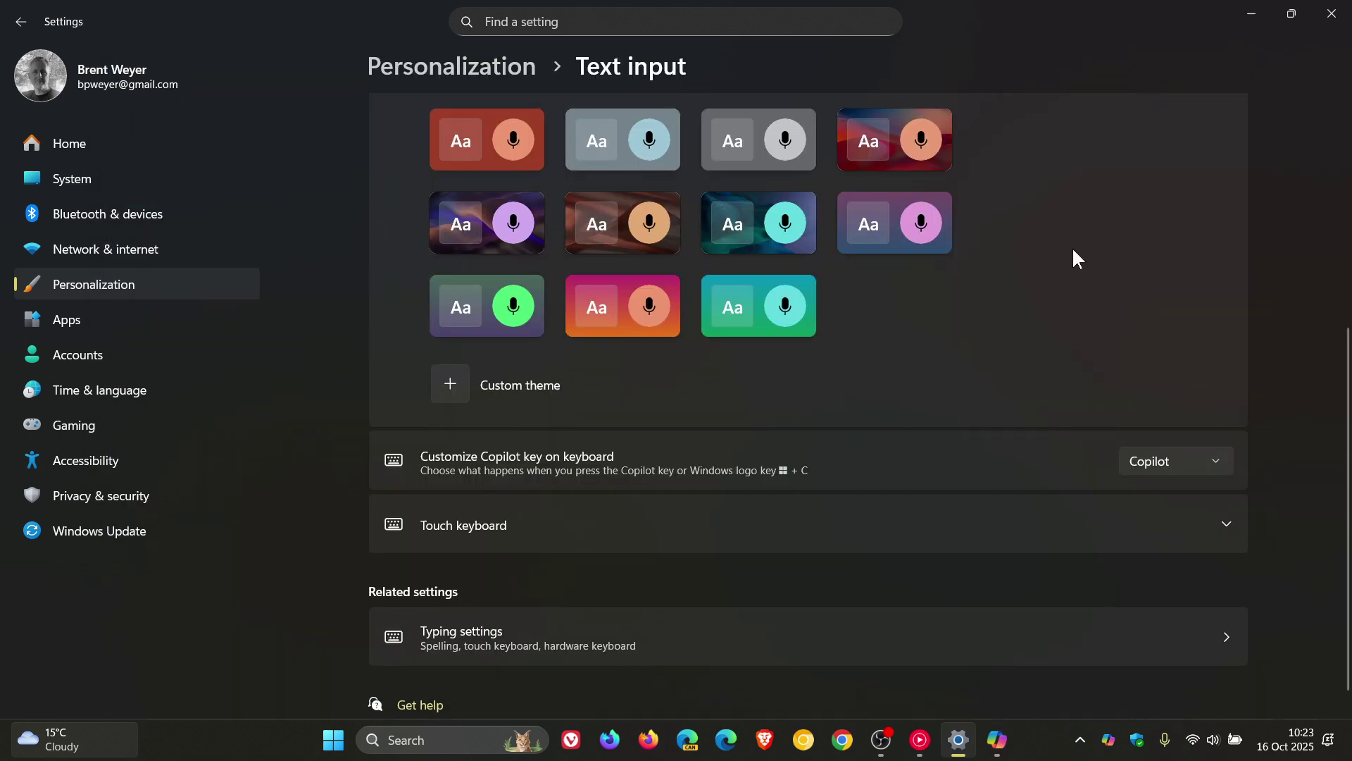
click(1252, 16)
click(996, 739)
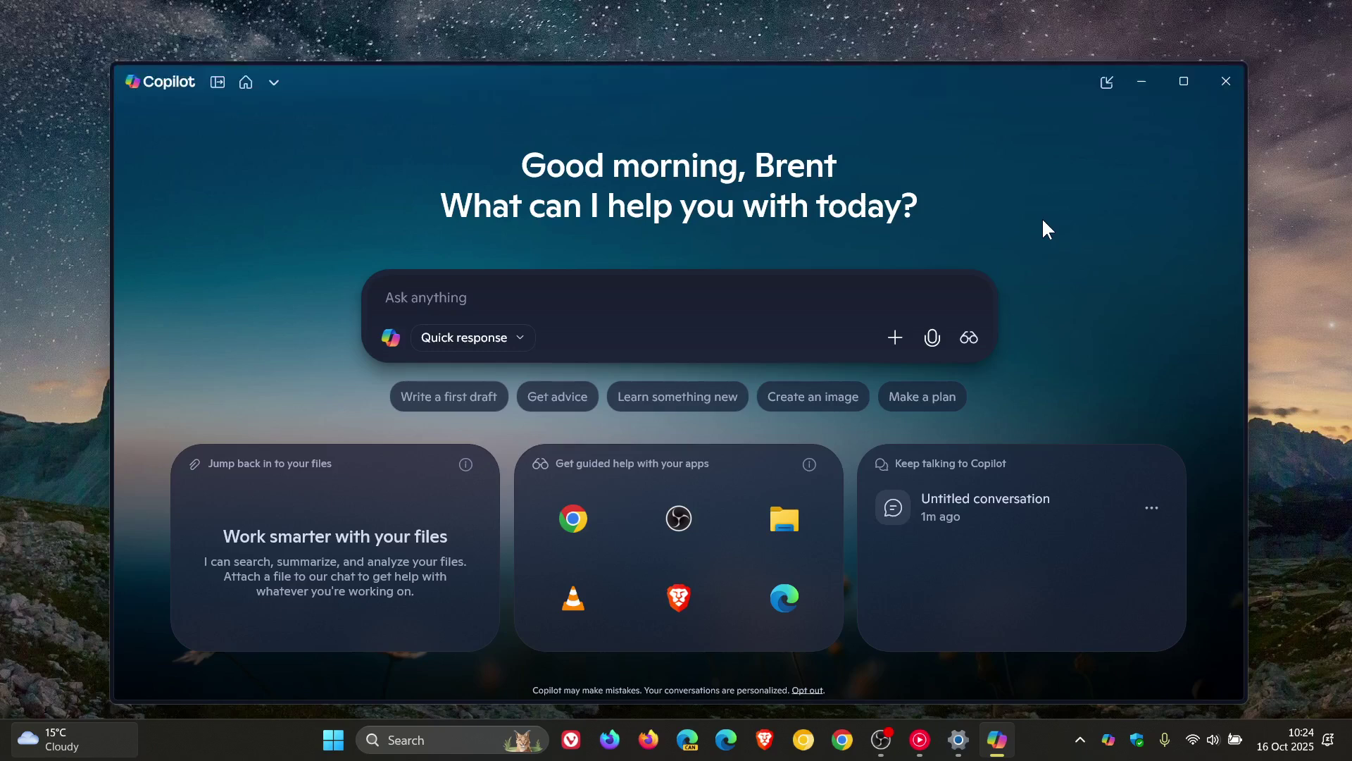
- Maximise Copilot and open its Settings page at the Keyboard Shortcuts section
click(1183, 85)
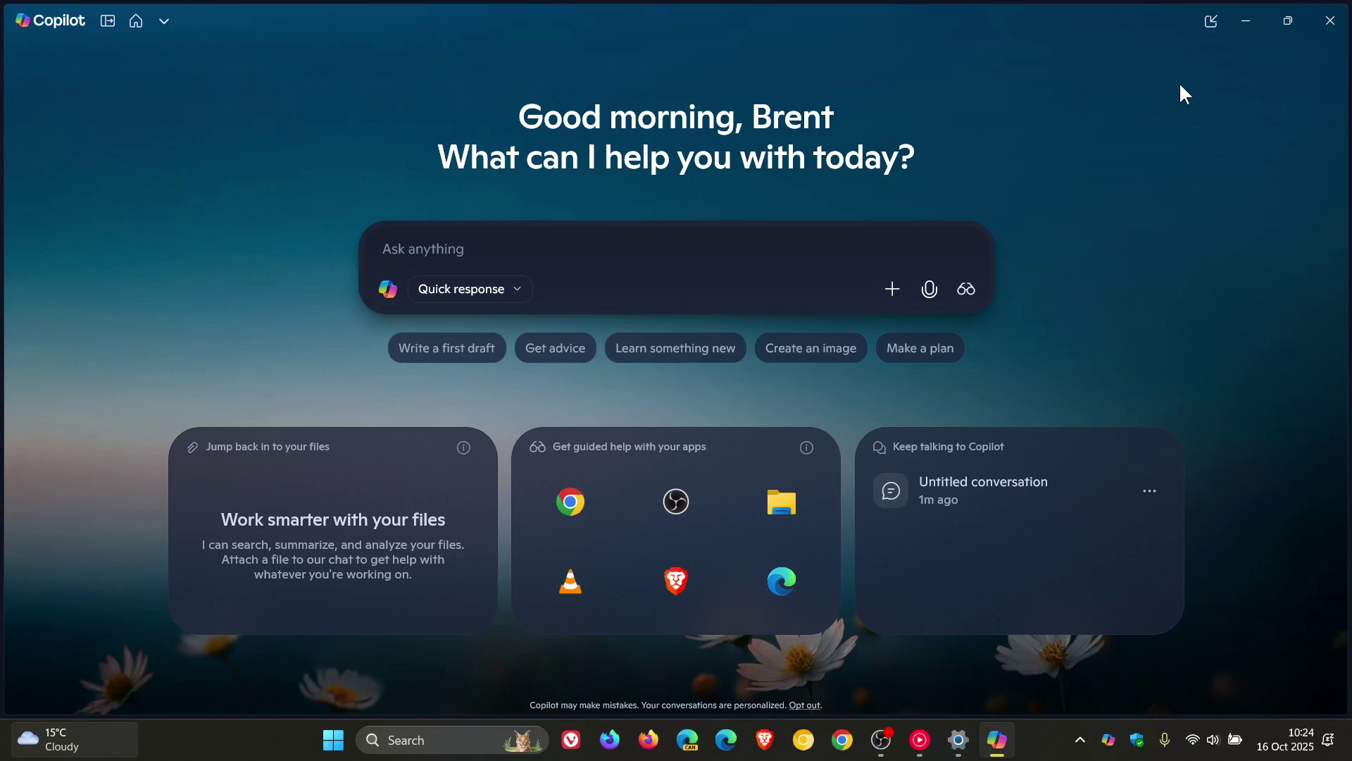
click(109, 23)
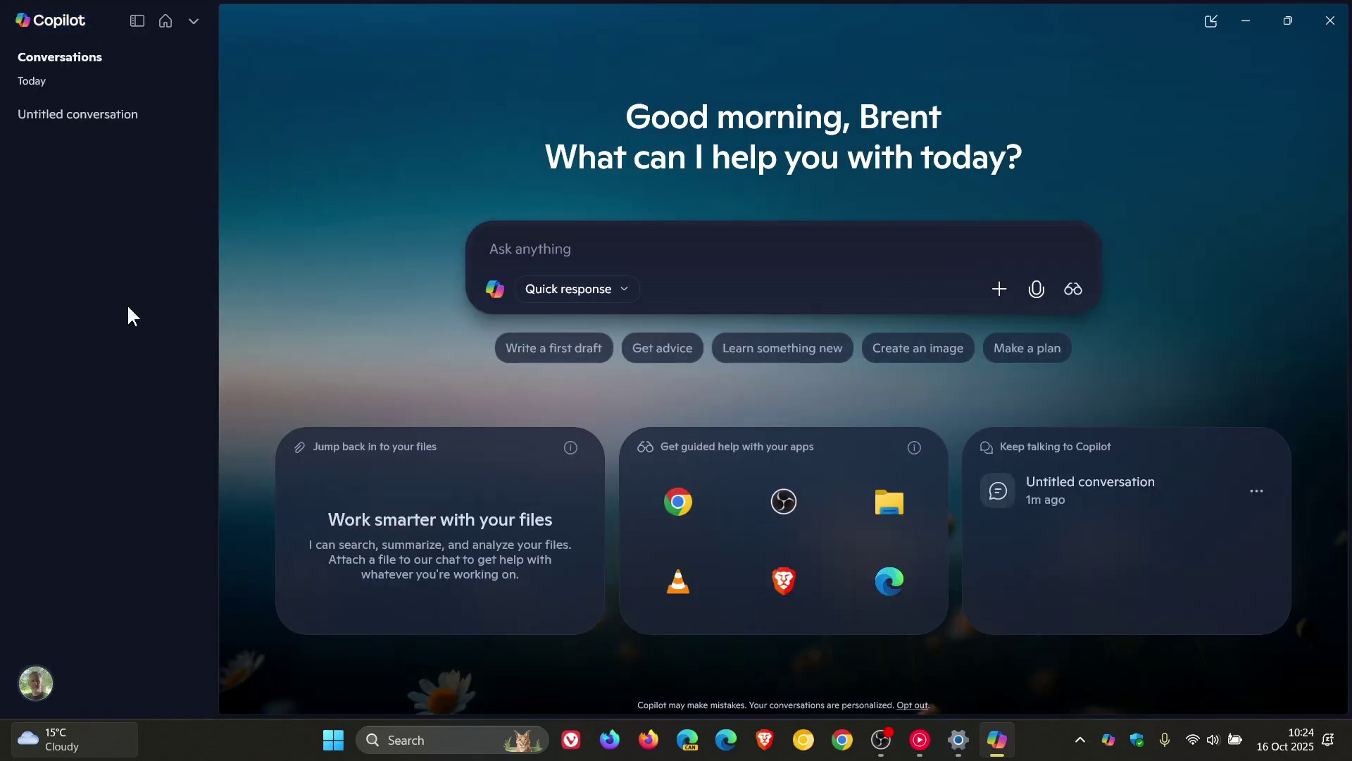
click(38, 687)
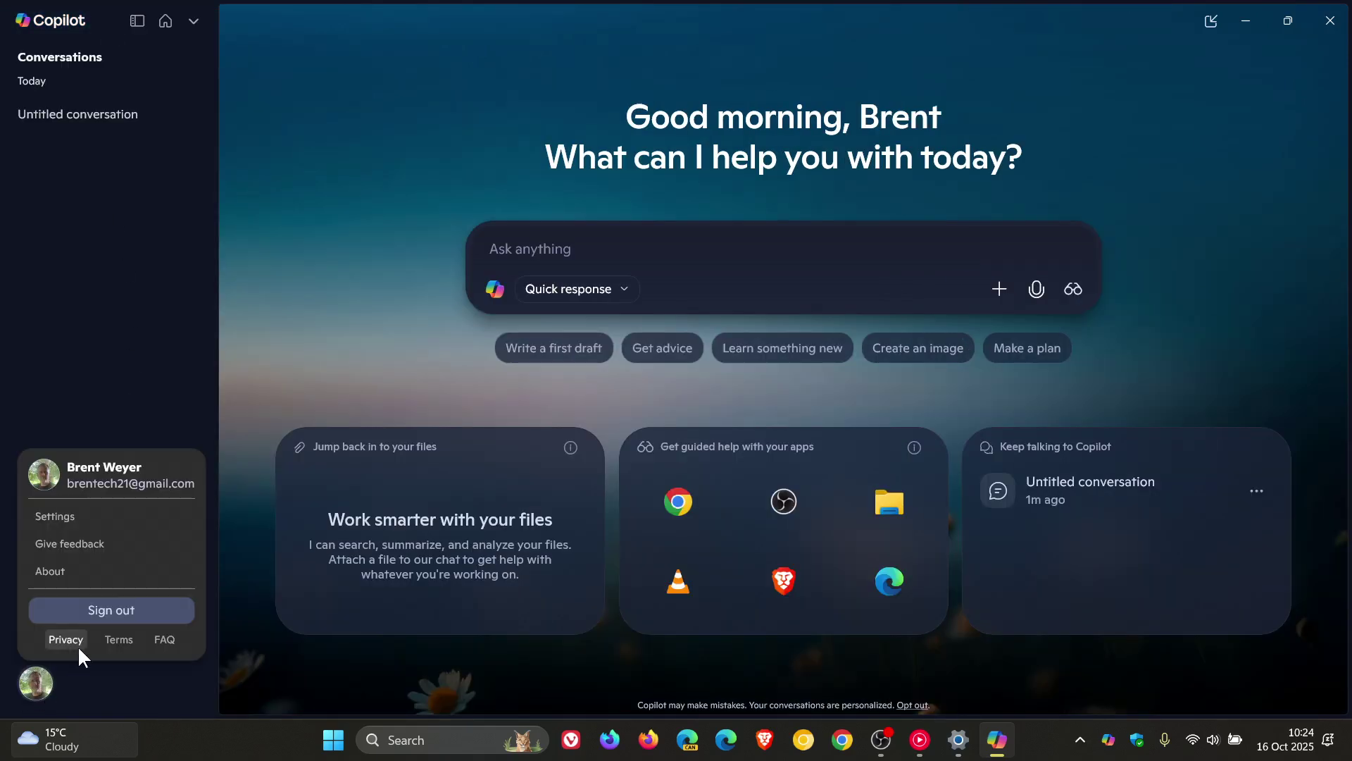
click(117, 518)
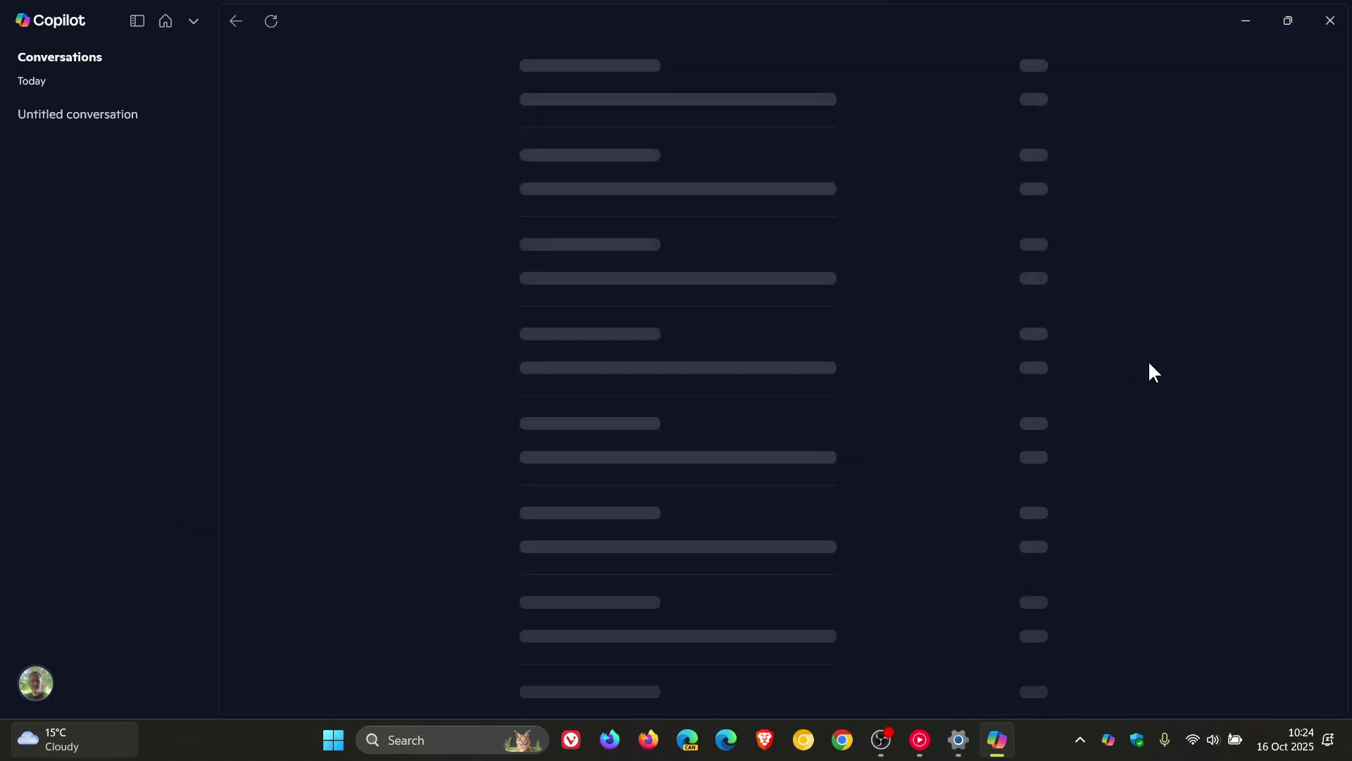
scroll(1152, 353, down, 4)
scroll(1152, 354, down, 5)
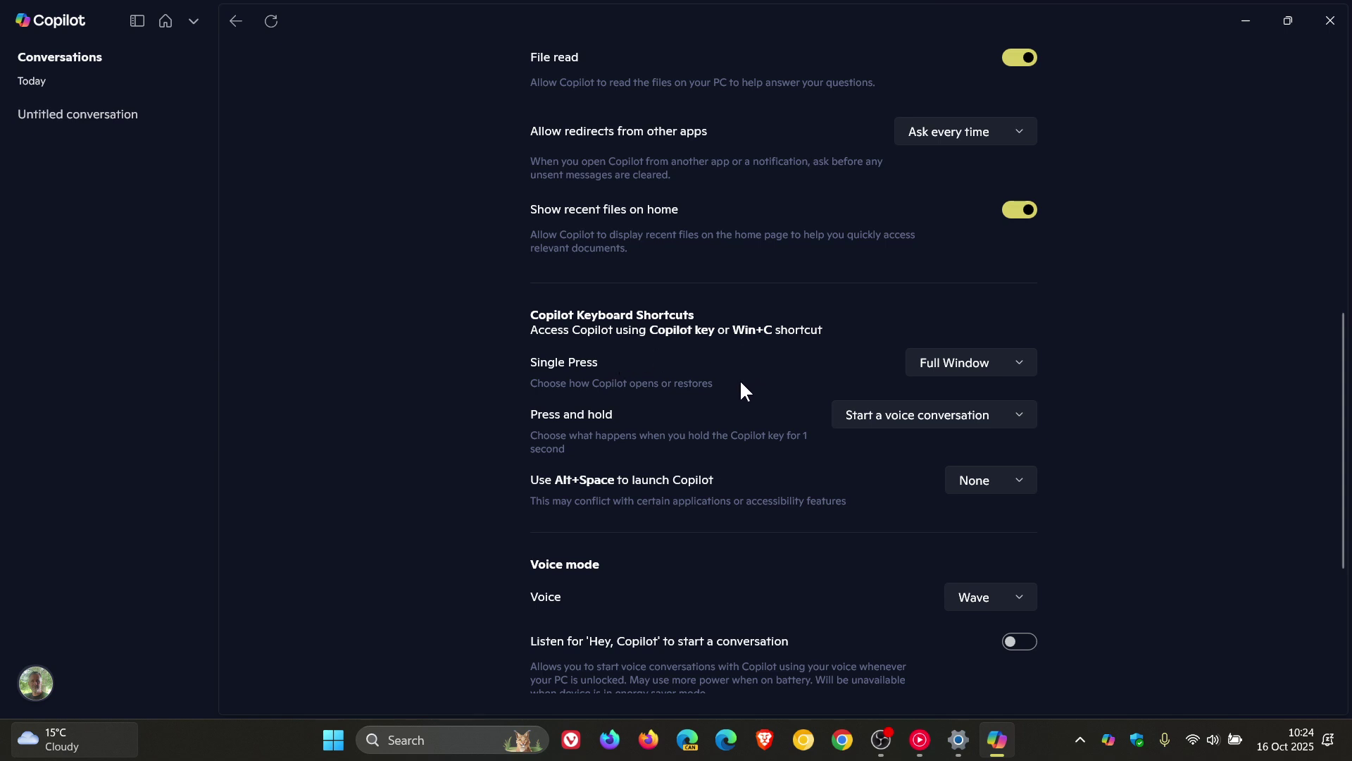
- Keep Single Press on Full Window and set Press and hold to Same as single press
click(961, 362)
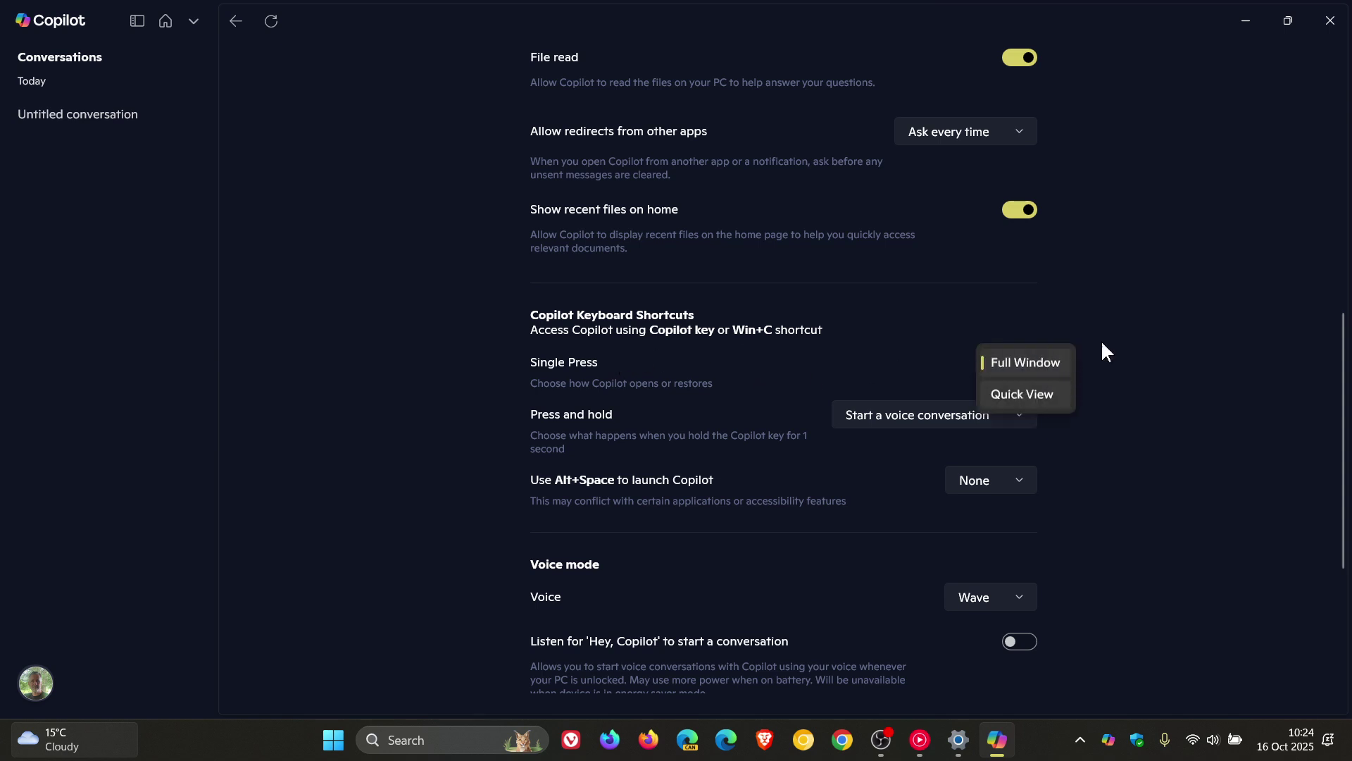
click(1141, 292)
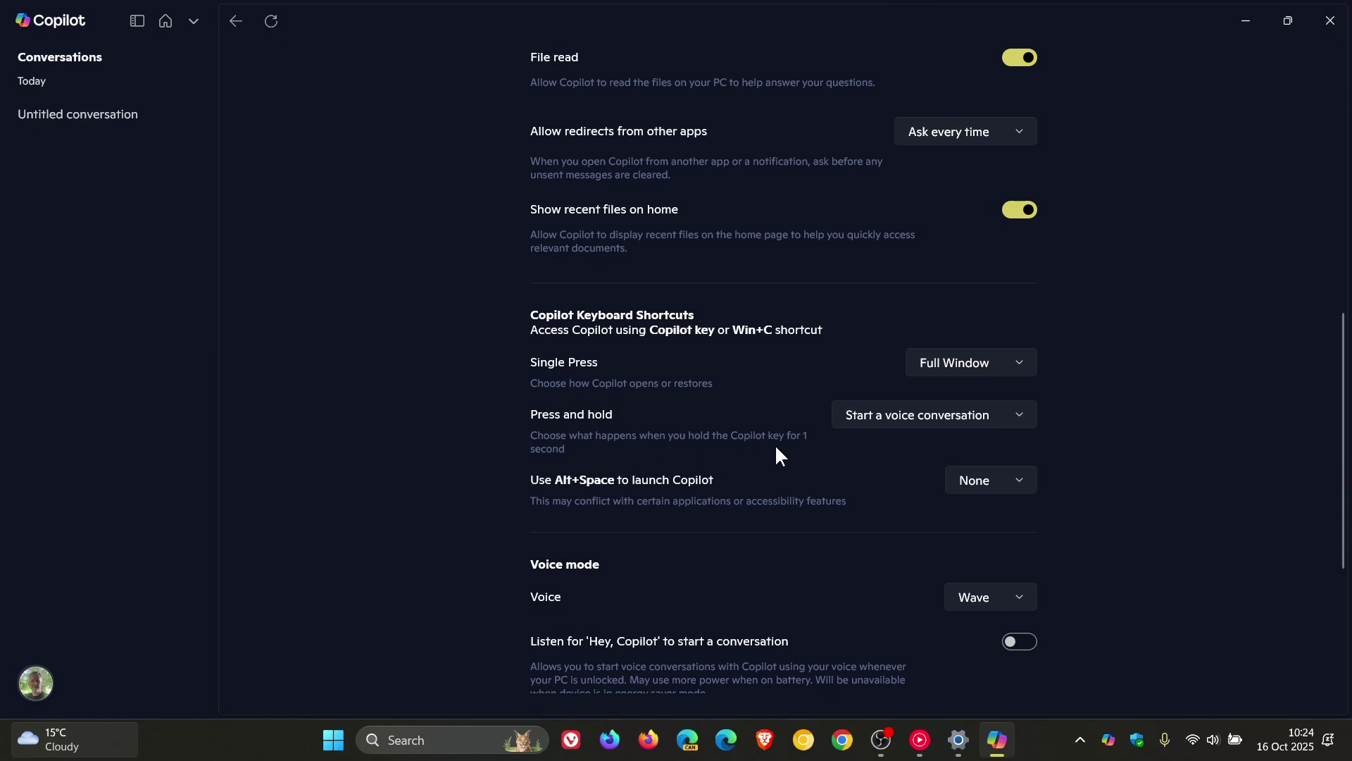
click(911, 413)
click(1044, 384)
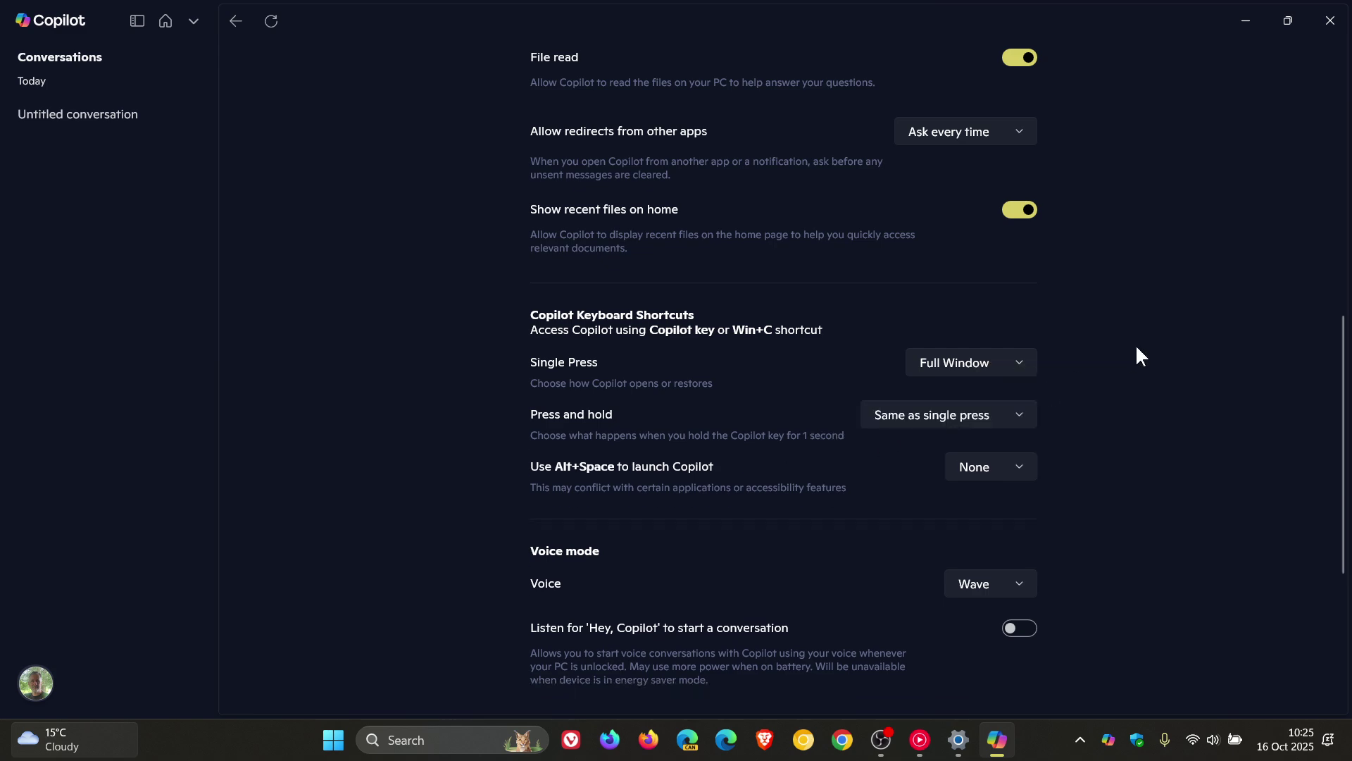
click(978, 408)
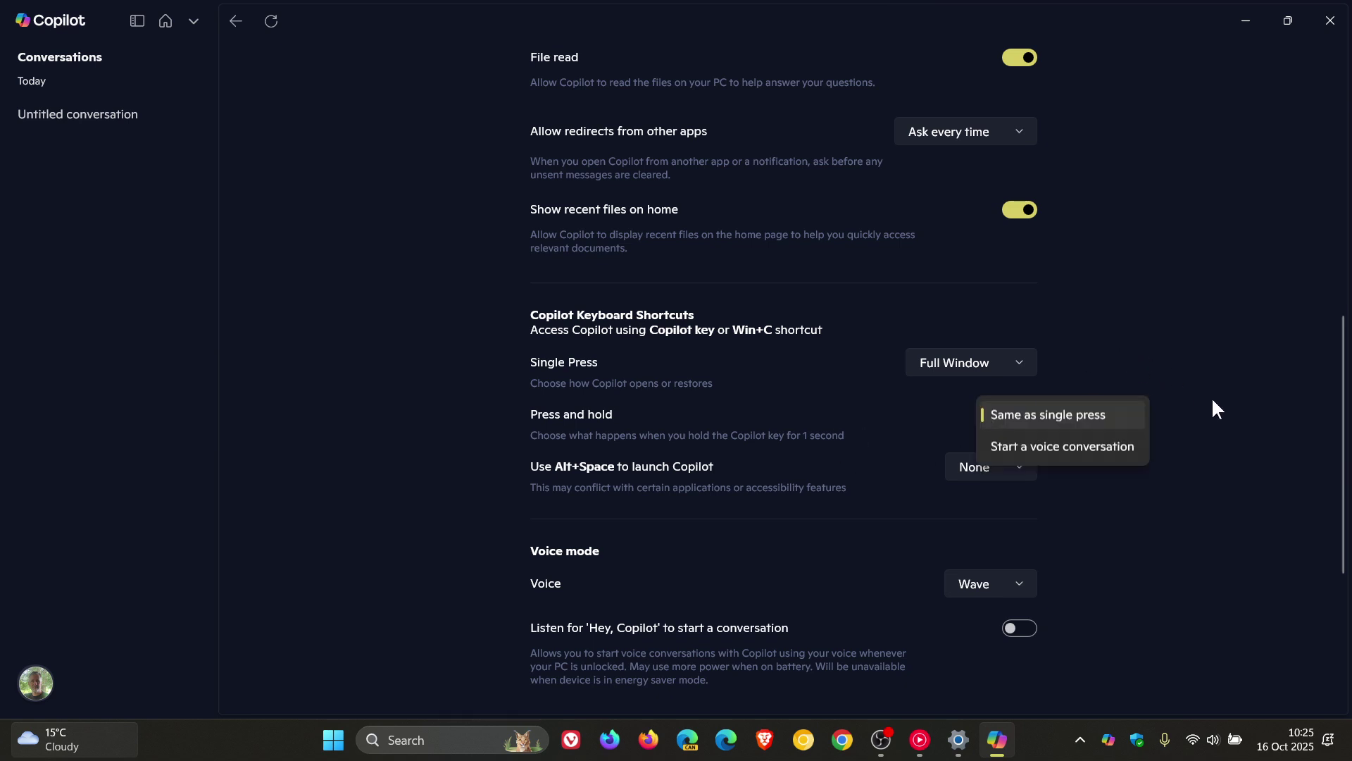
click(1189, 331)
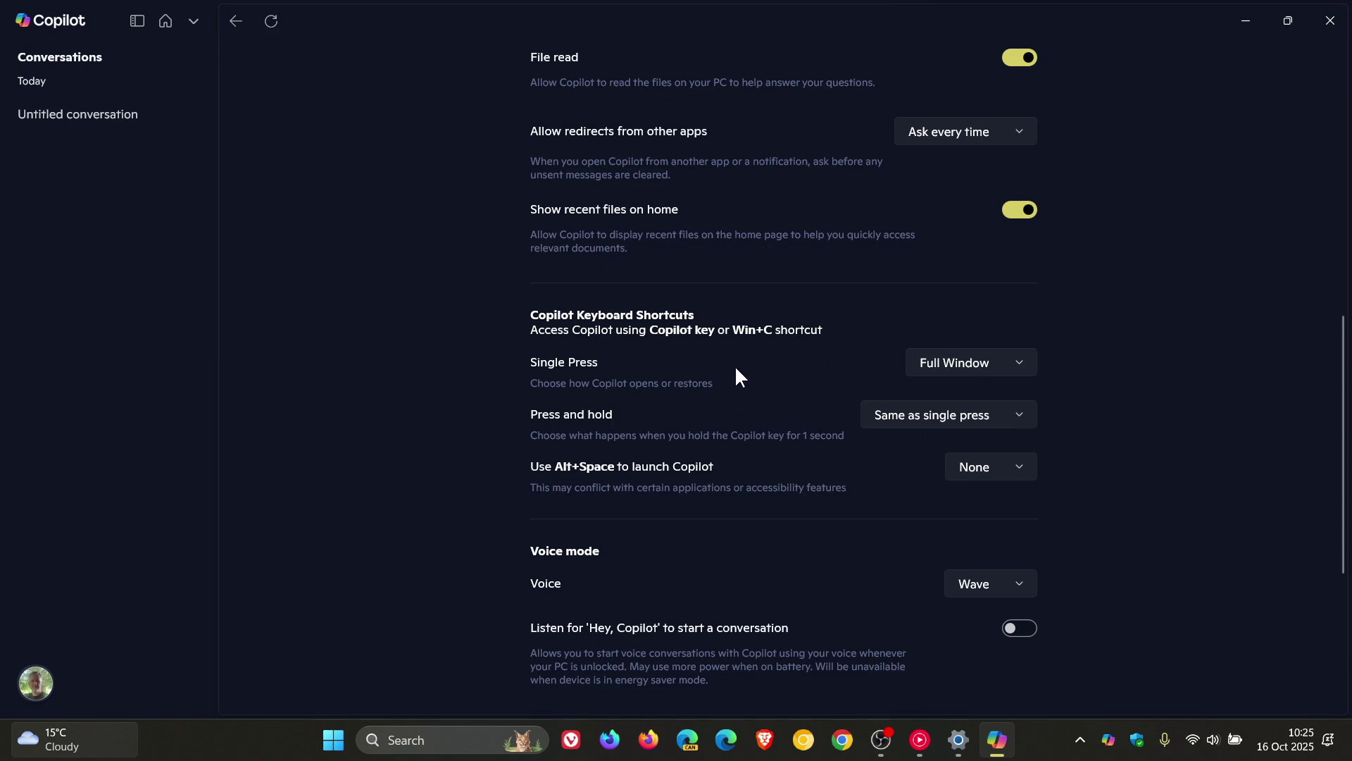
- Switch Single Press to Quick View and close Copilot
click(932, 363)
click(1007, 400)
click(1333, 23)
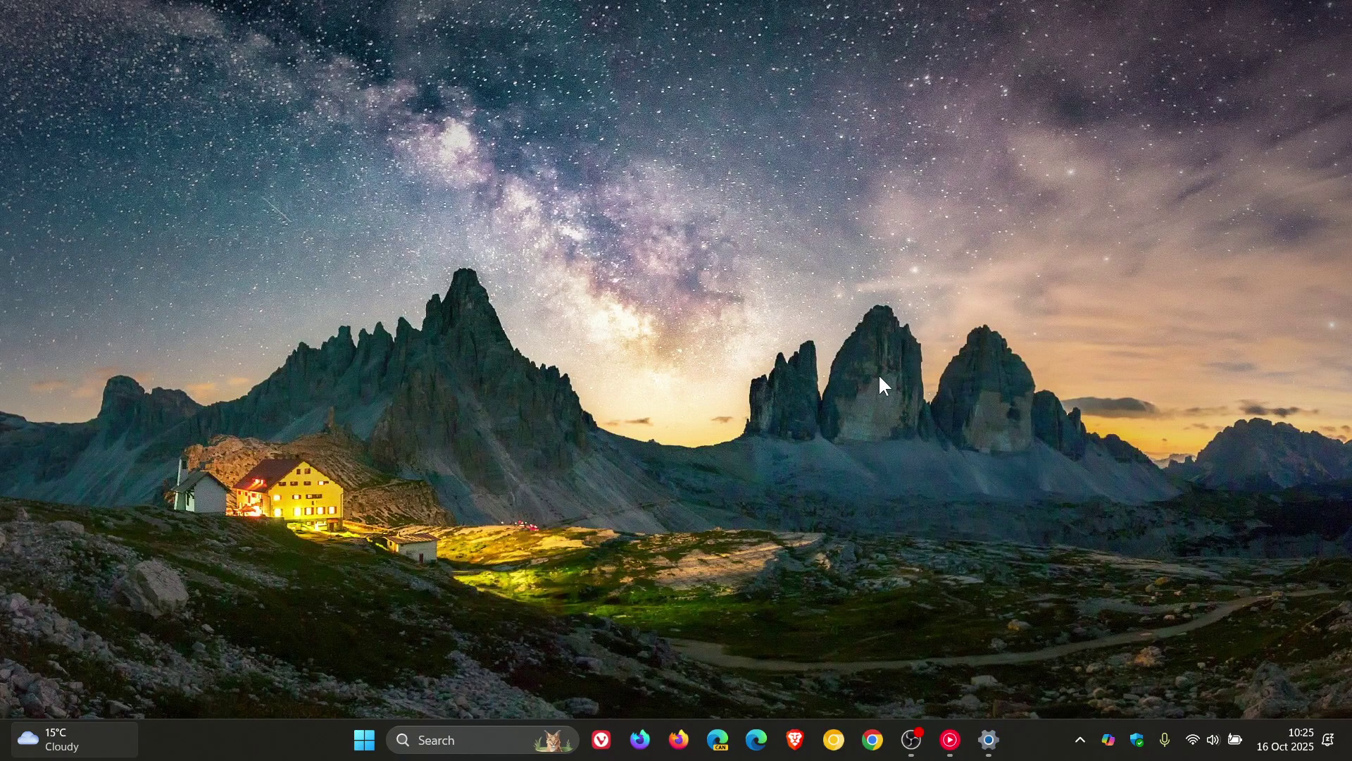
- Open Copilot's compact Quick View with Alt+Space, then close it
key(alt+space)
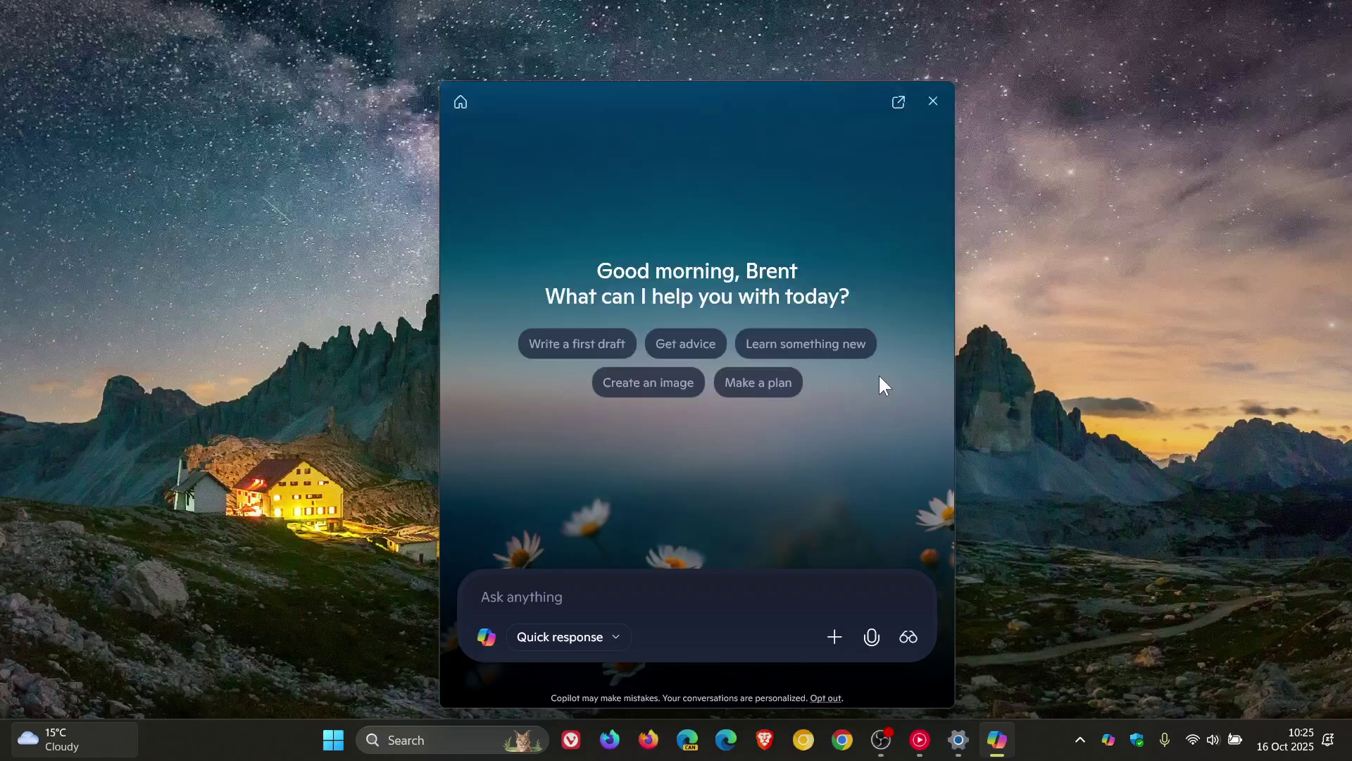
click(934, 102)
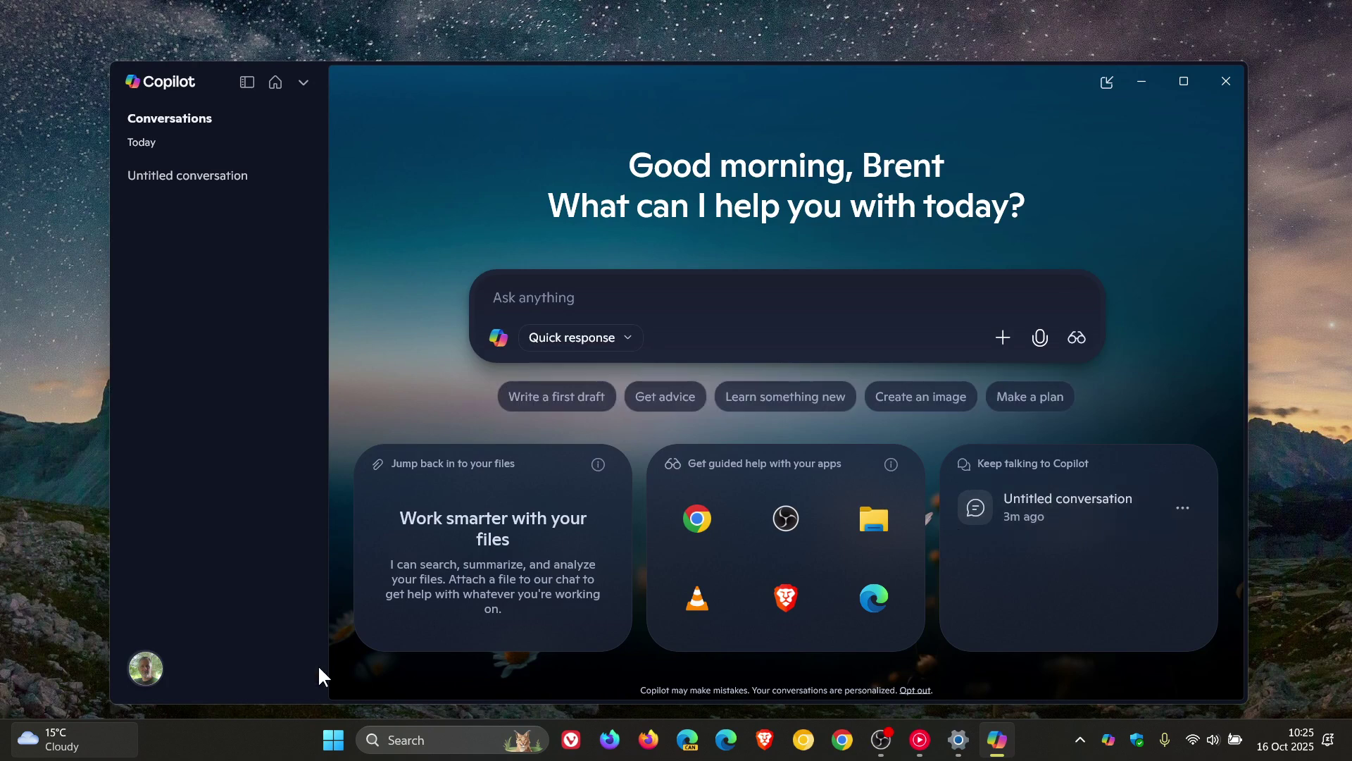
- Open Copilot's Settings page and scroll down to Copilot Keyboard Shortcuts
click(1180, 88)
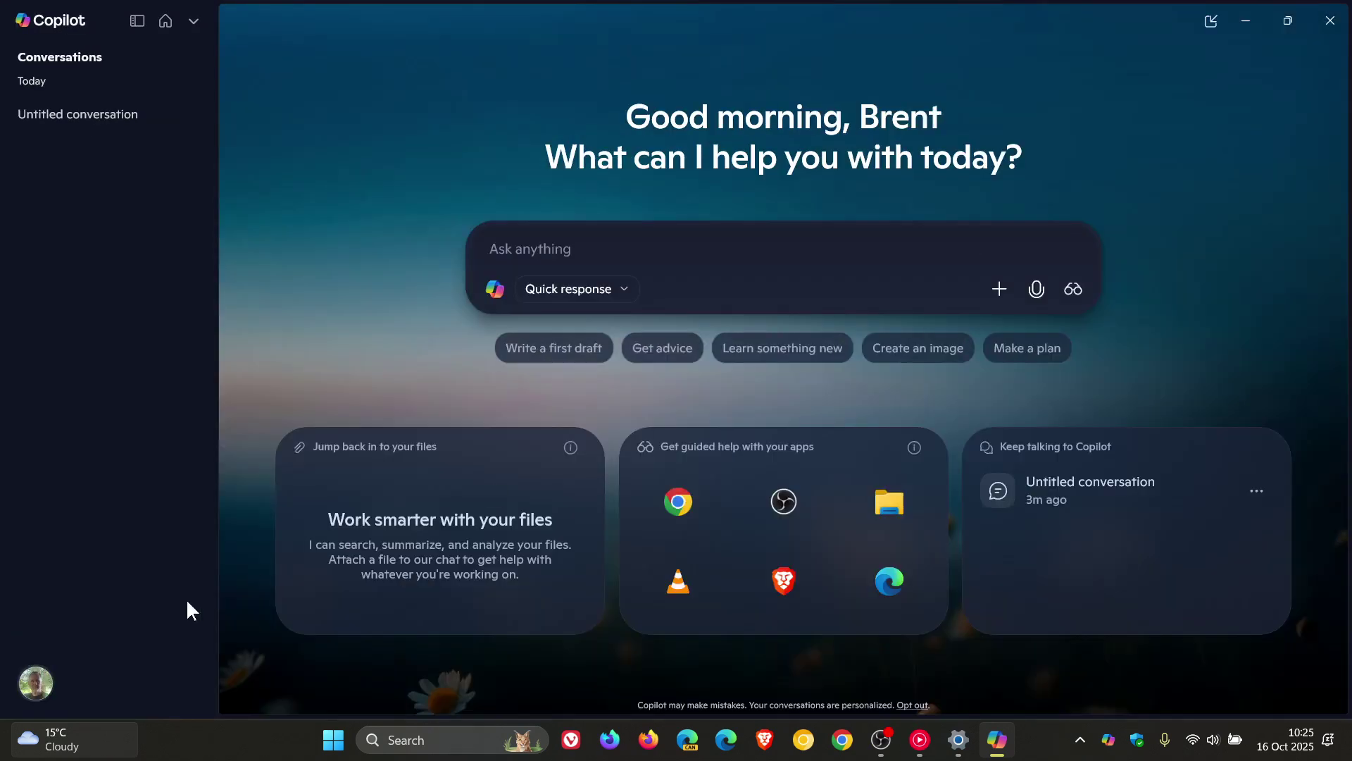
click(27, 681)
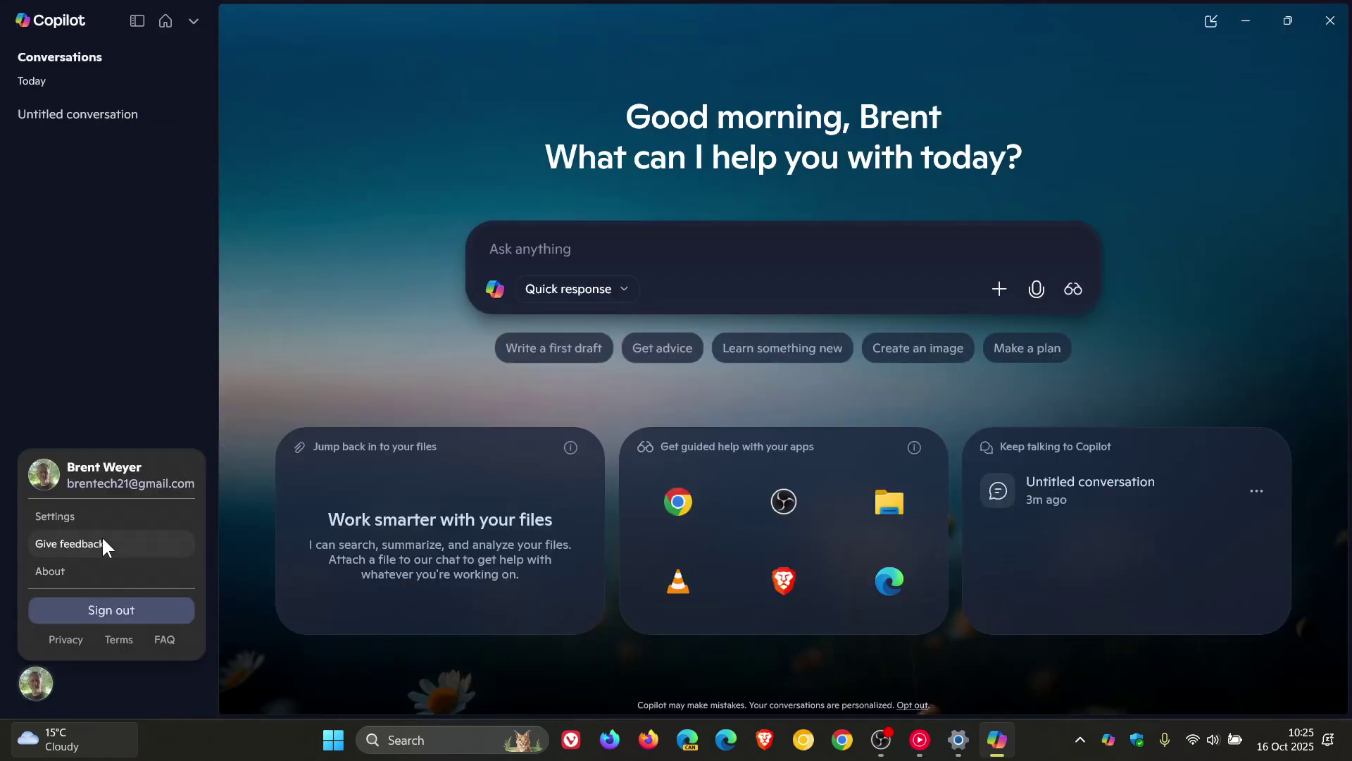
click(103, 516)
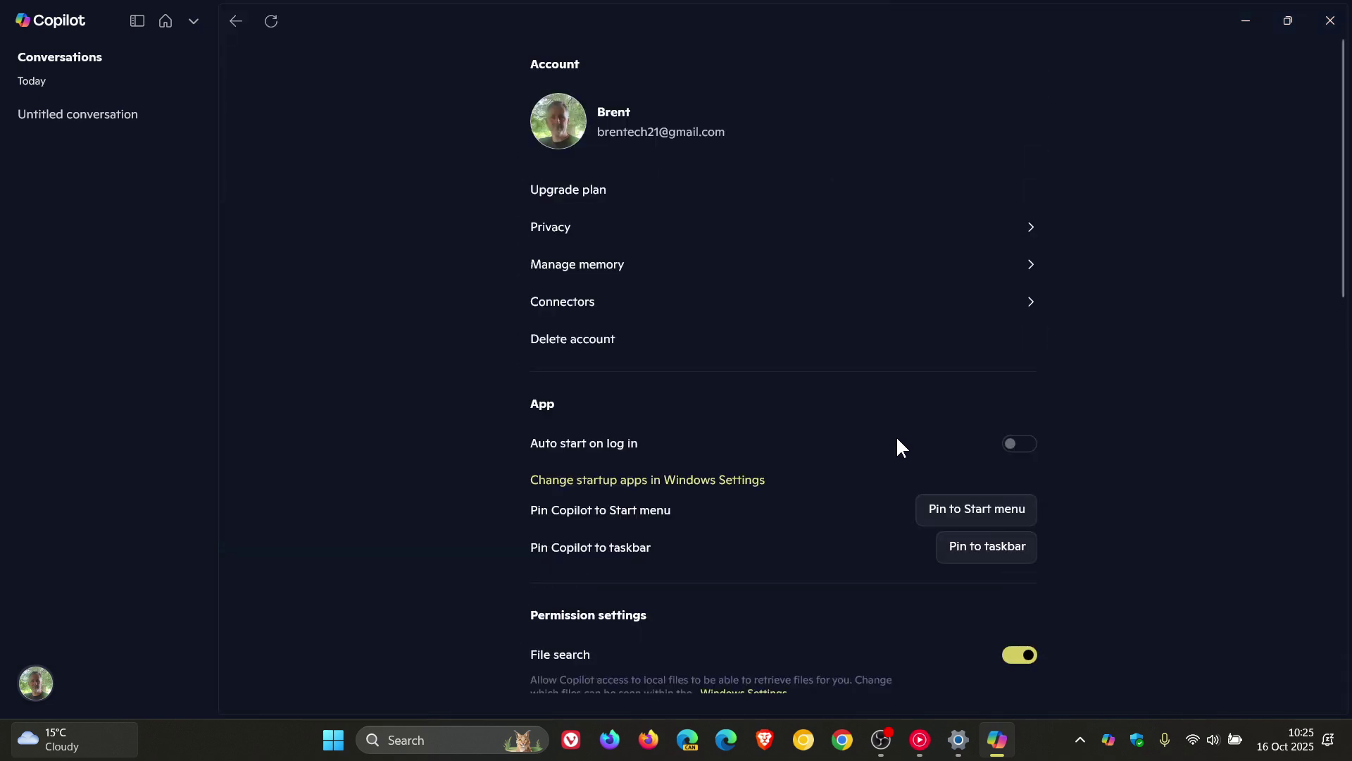
scroll(848, 387, down, 7)
scroll(850, 392, down, 1)
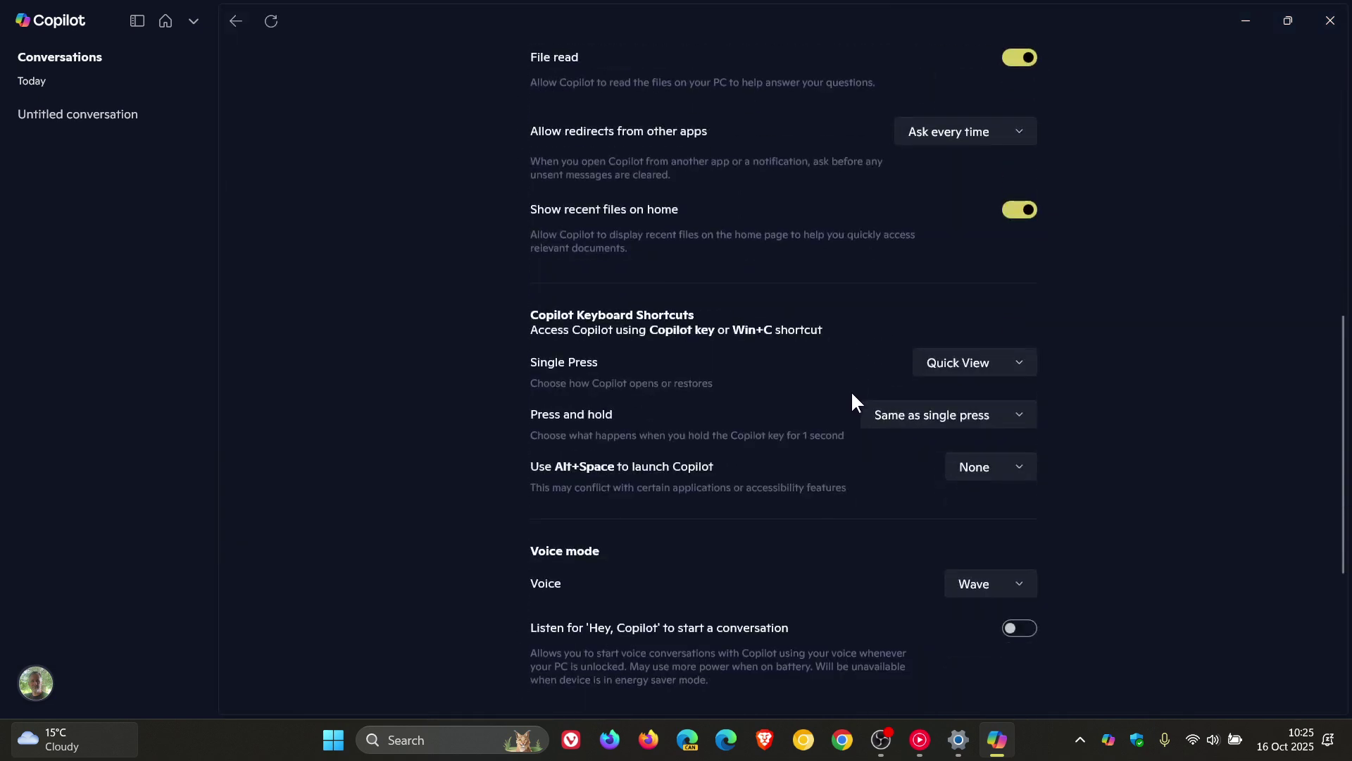
scroll(852, 394, down, 1)
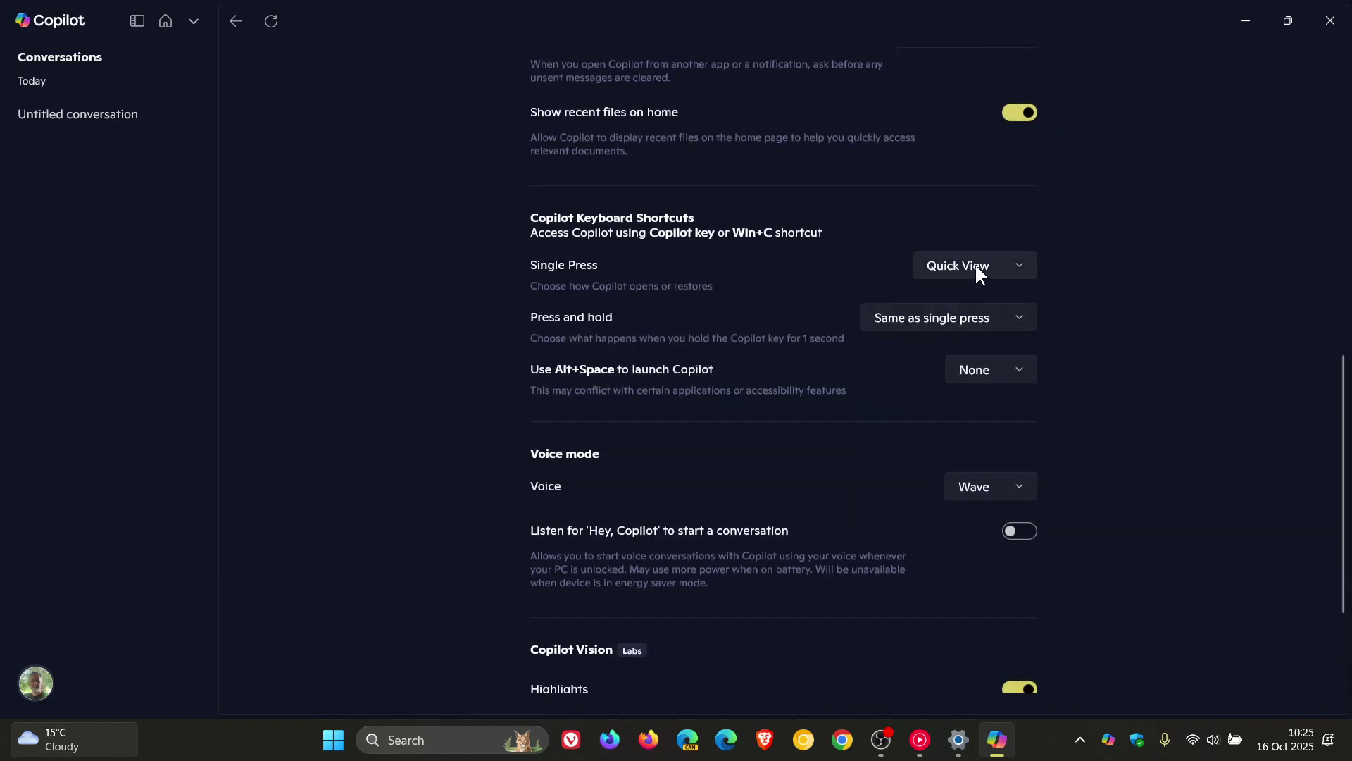
- Set Single Press to Full Window and Press and hold to Start a voice conversation, then minimise
click(977, 267)
click(996, 233)
click(915, 318)
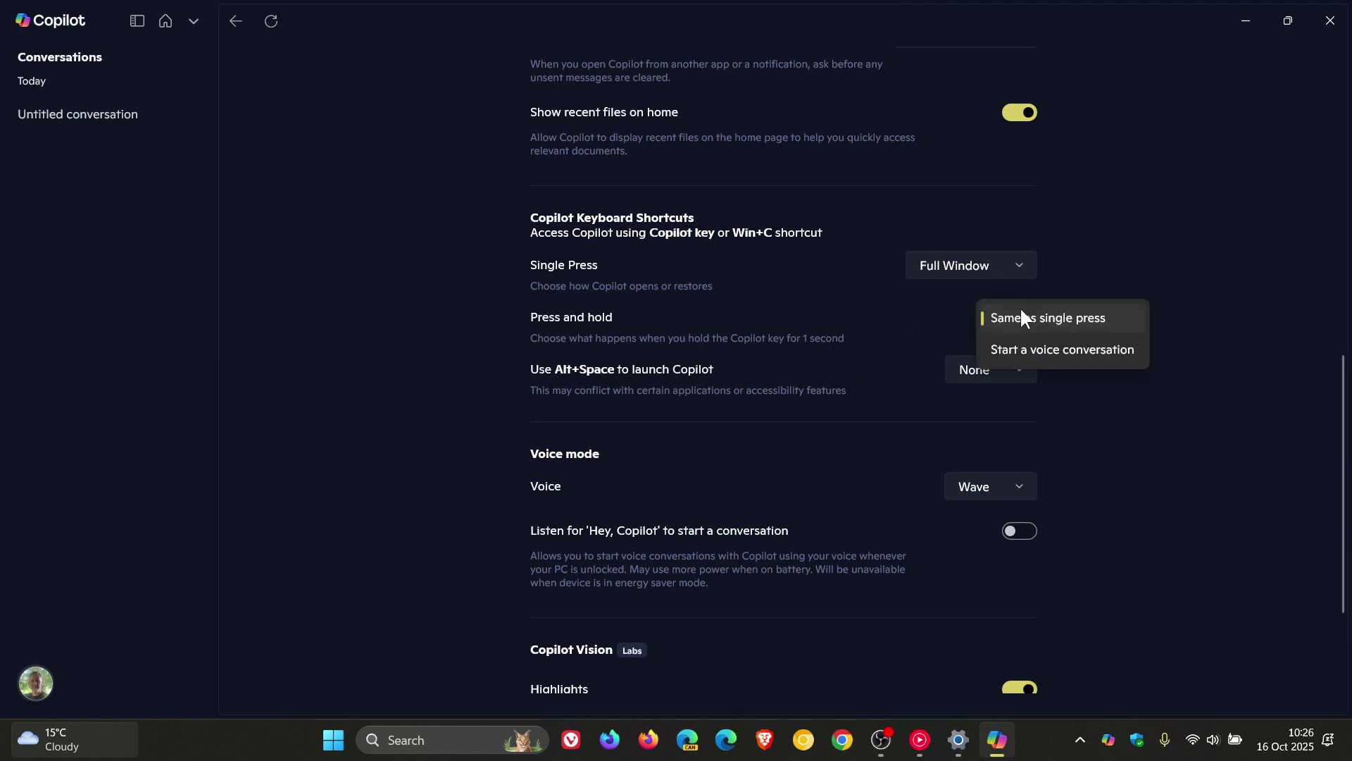
click(1043, 347)
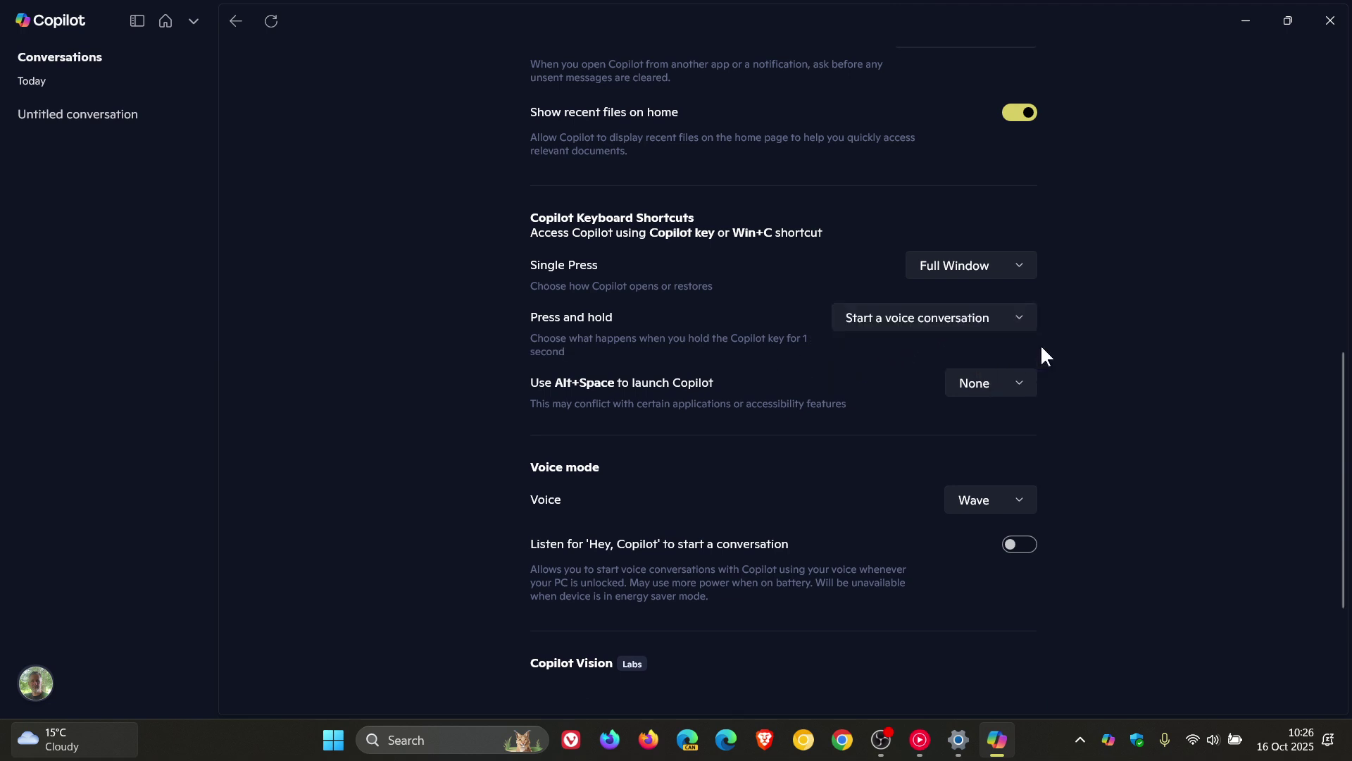
click(1245, 20)
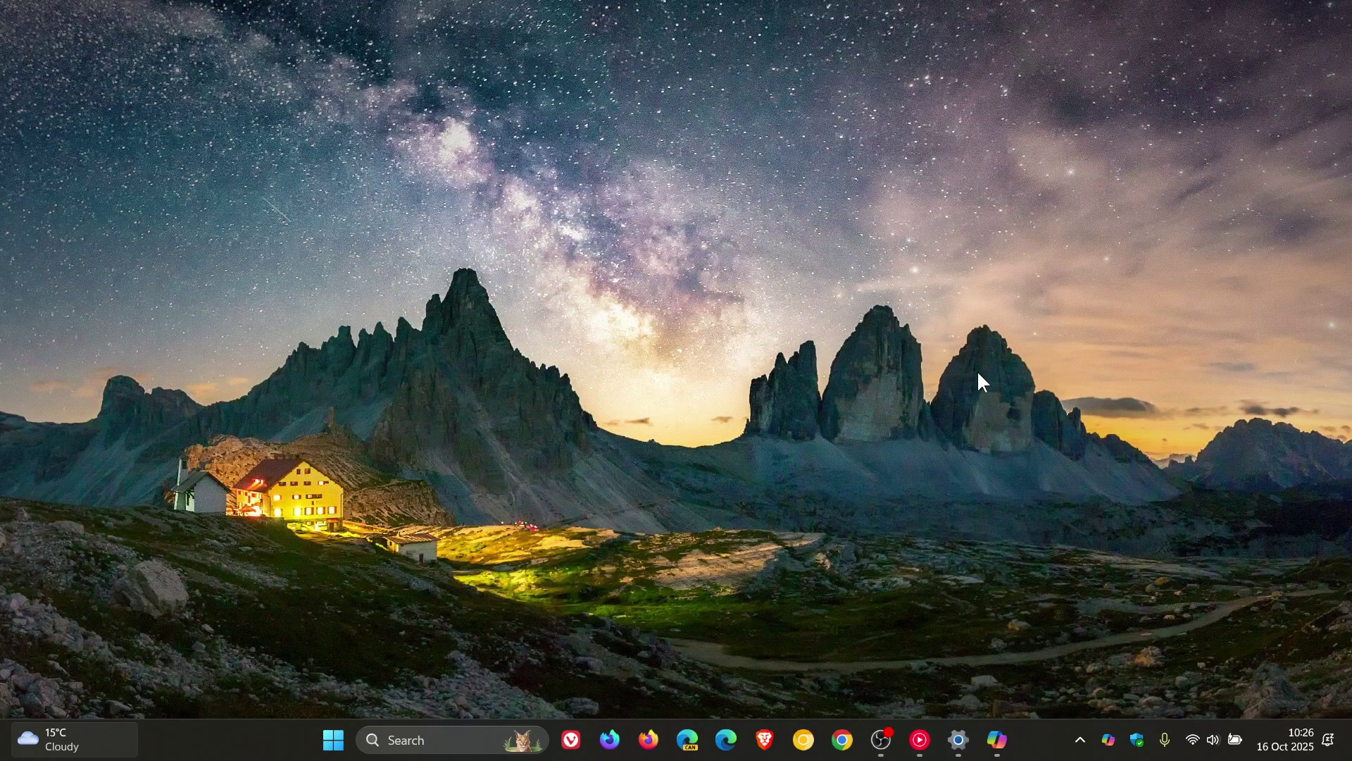
- Start a voice conversation with Alt+Space, then maximise Copilot to view the transcript
key(alt+space)
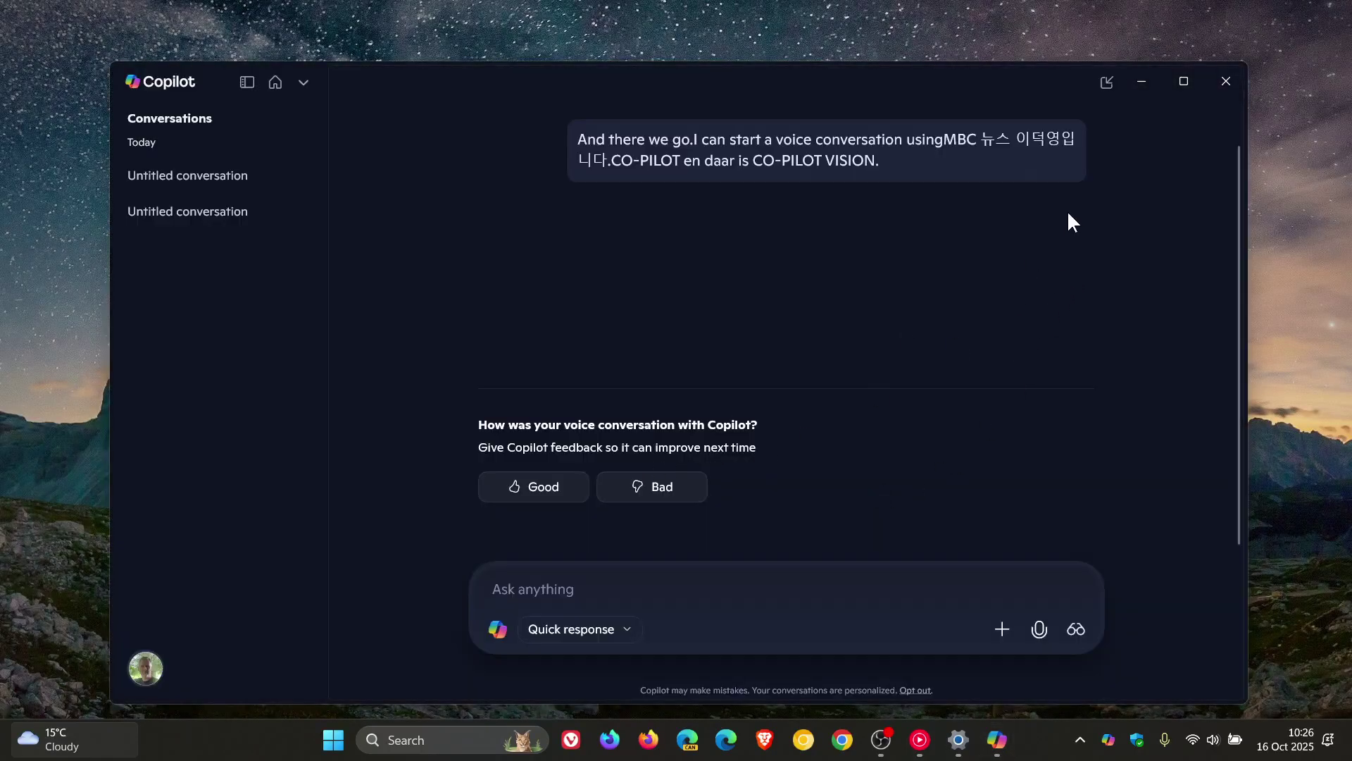
click(1182, 76)
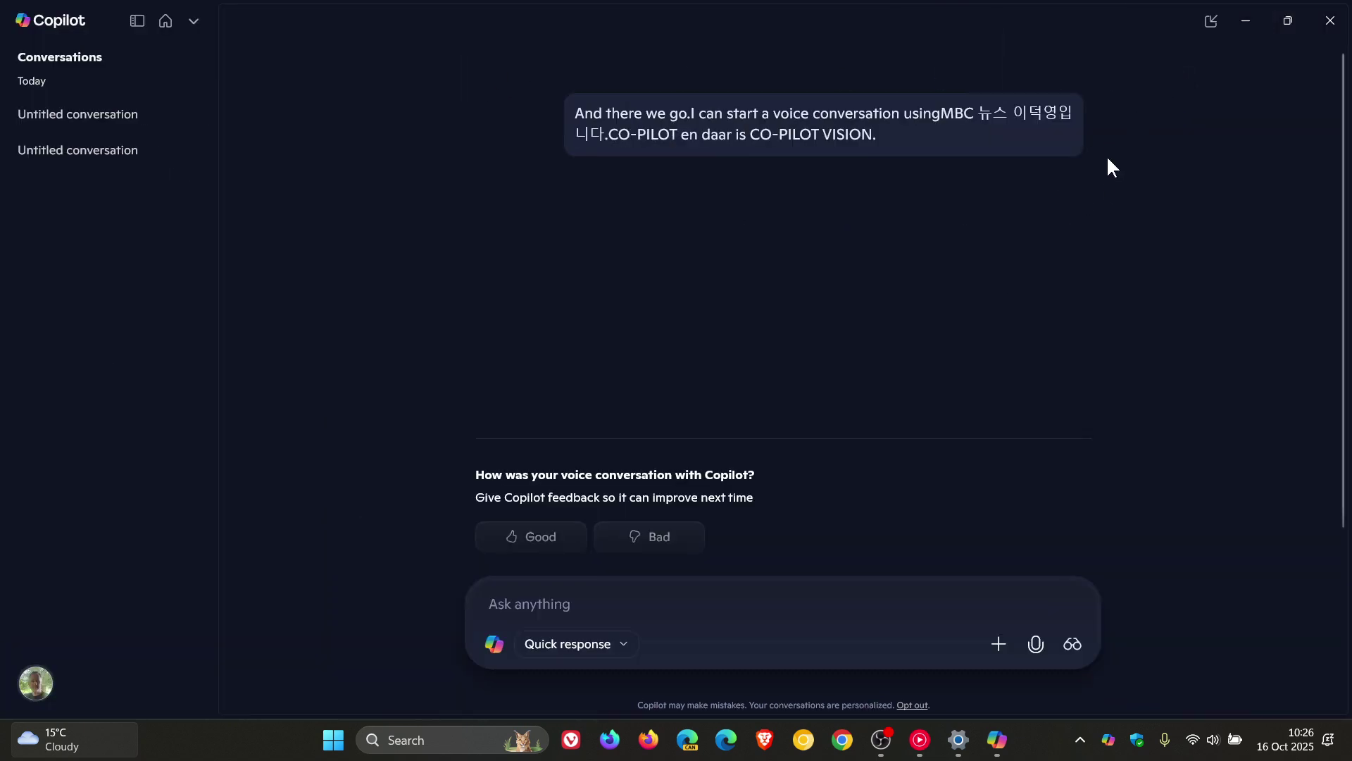
- Open Copilot's Settings page and scroll to the Keyboard Shortcuts section
click(26, 687)
click(88, 511)
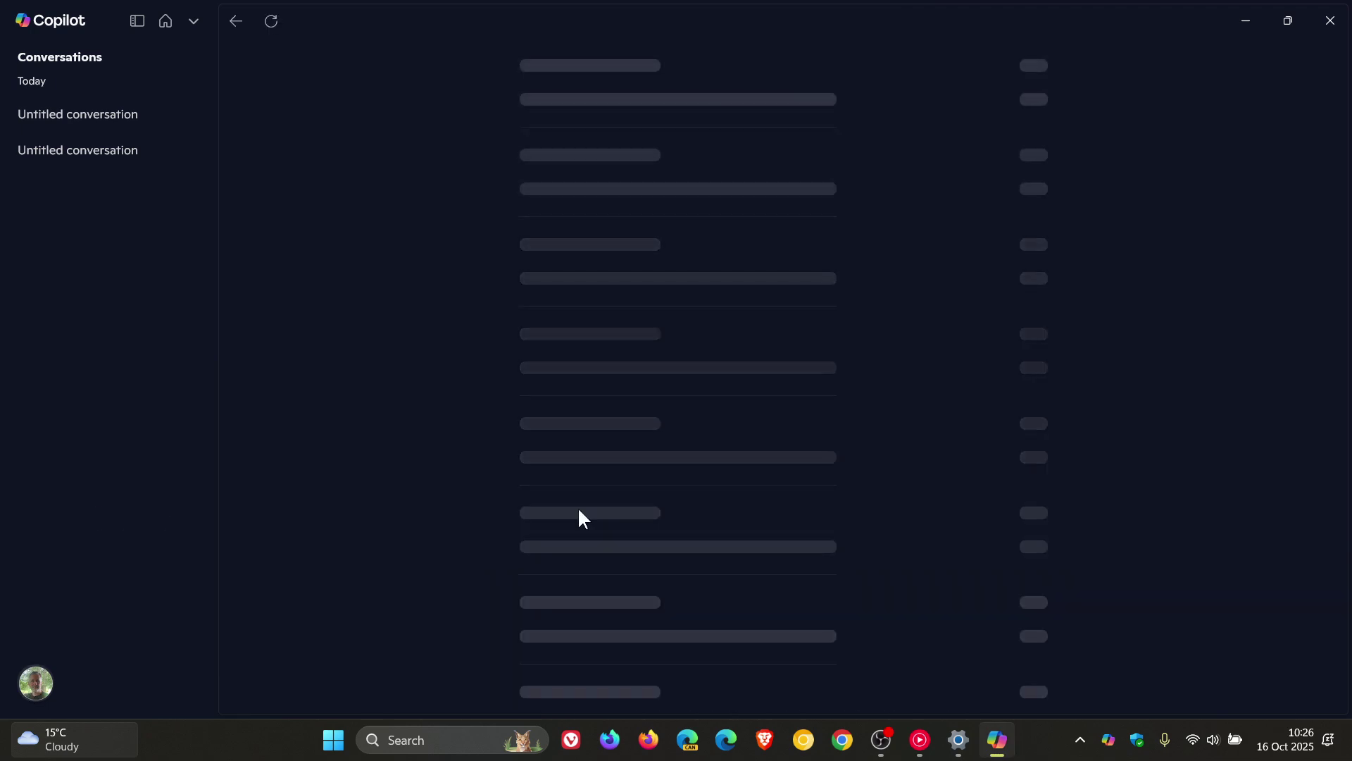
scroll(1174, 334, down, 4)
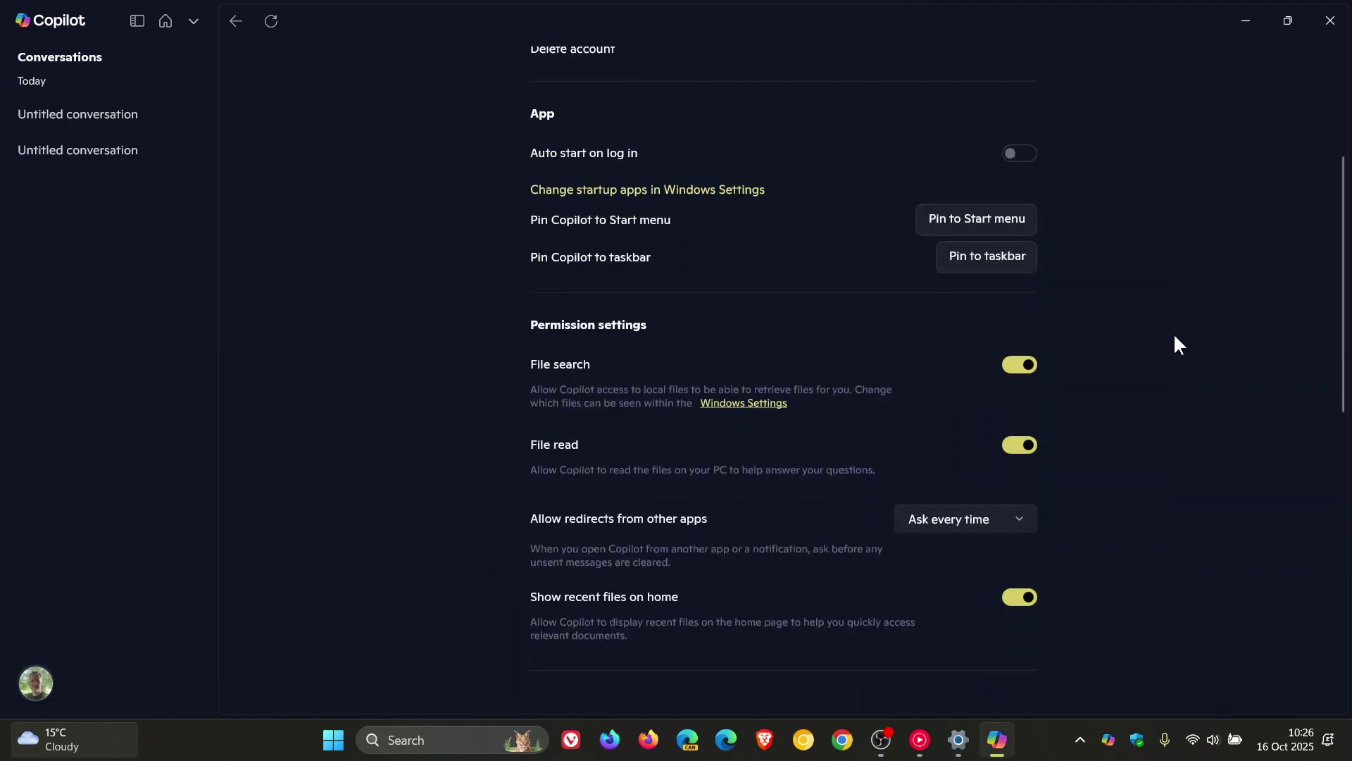
scroll(1174, 336, down, 8)
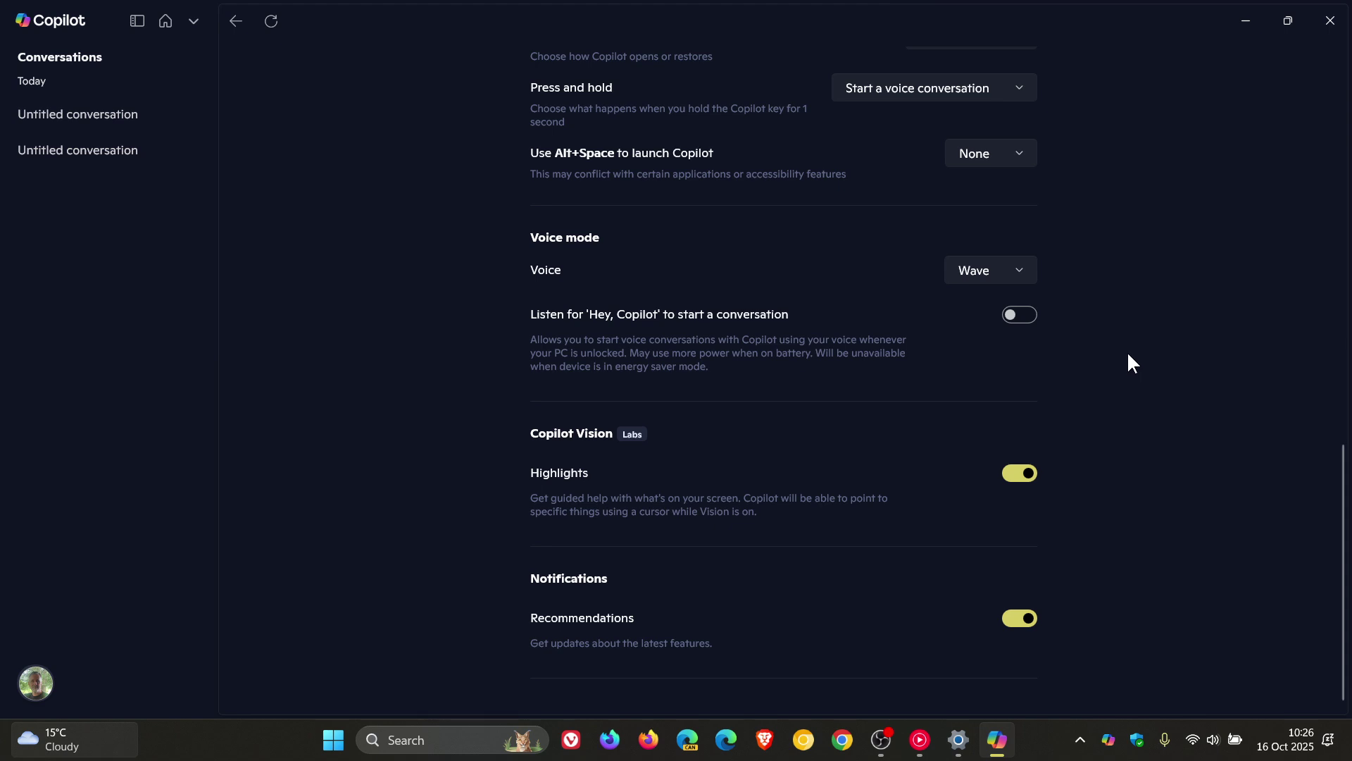
scroll(1128, 355, up, 4)
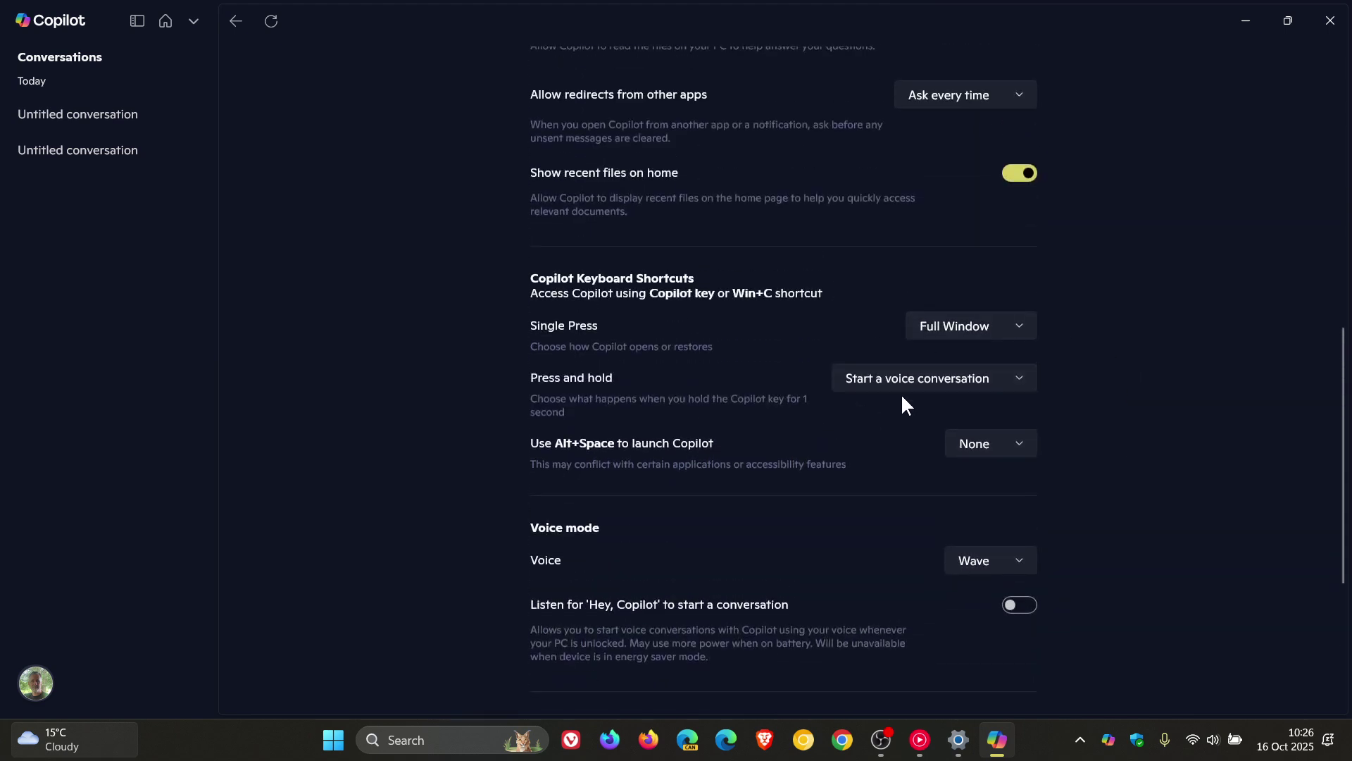
- Restore Press and hold to Same as single press and minimise Copilot
click(902, 386)
click(1041, 344)
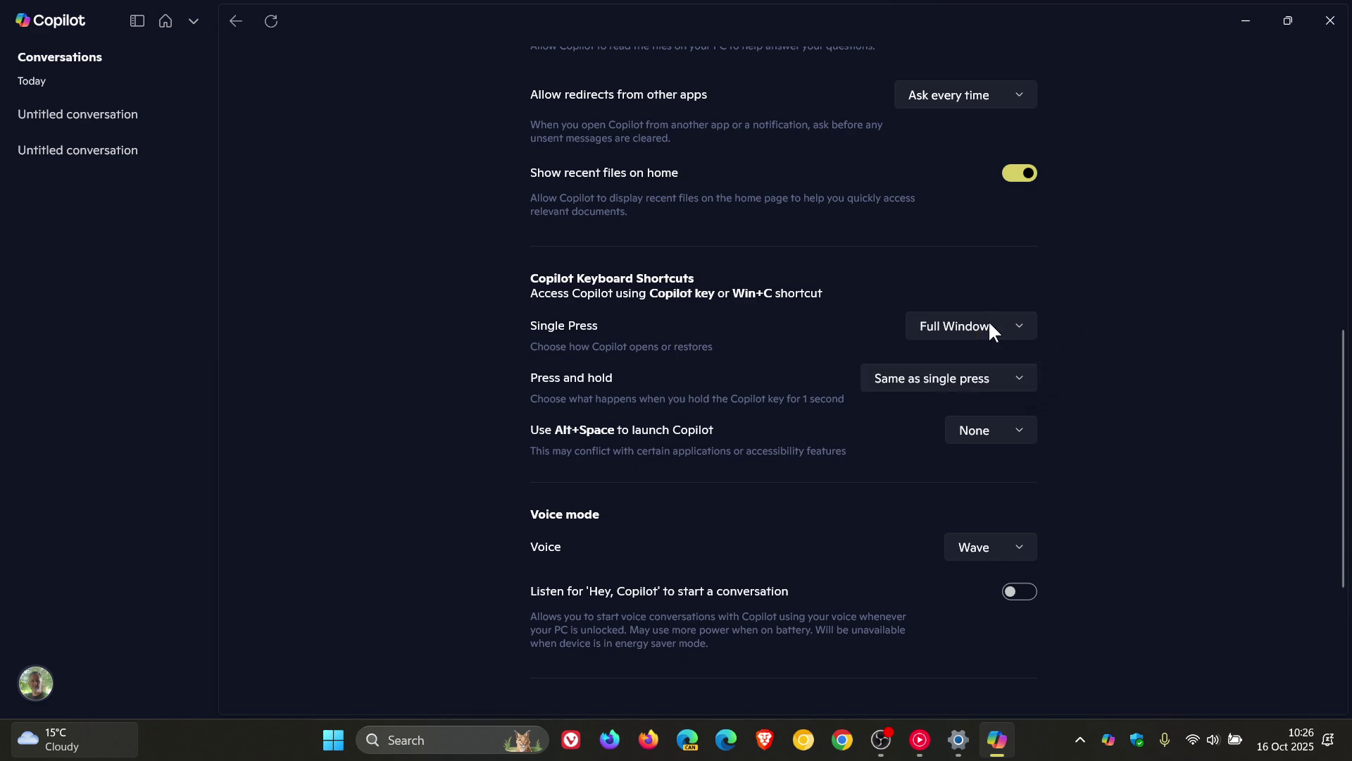
click(1247, 28)
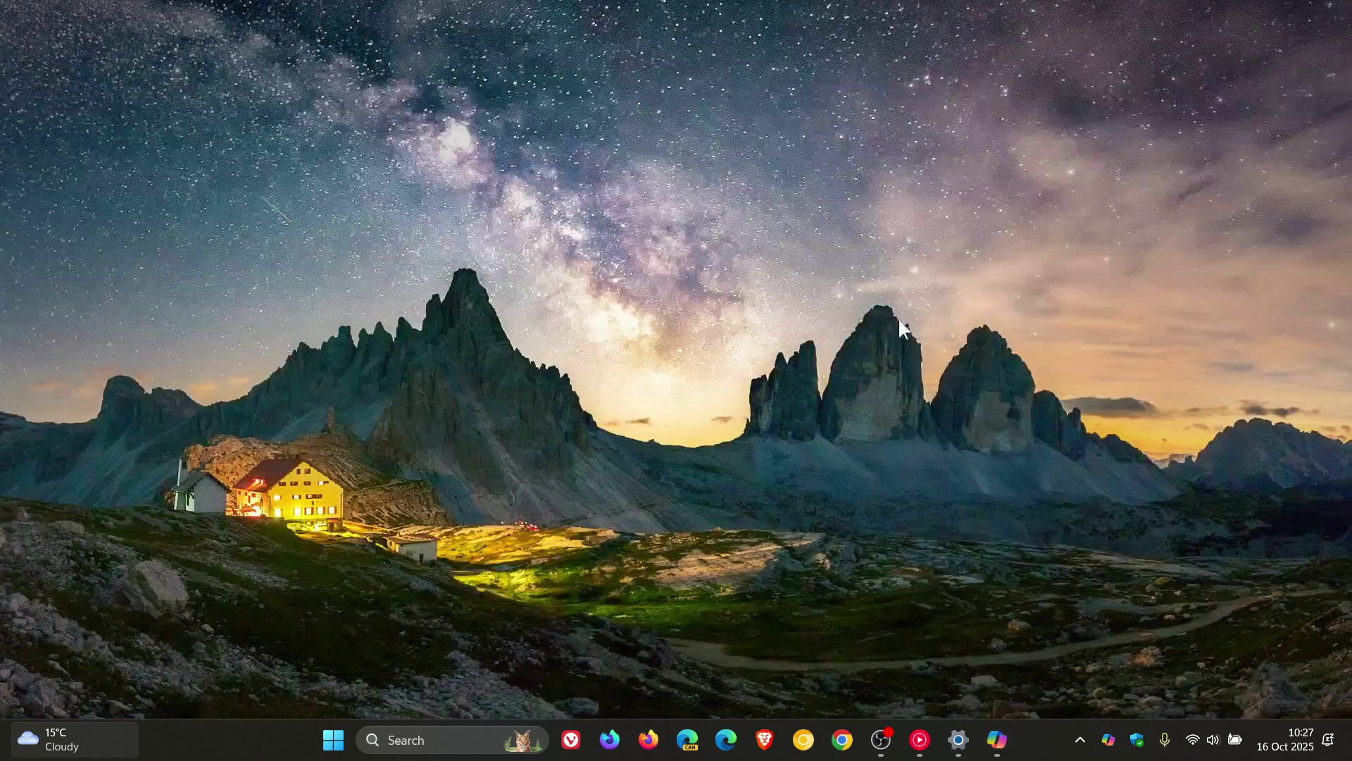